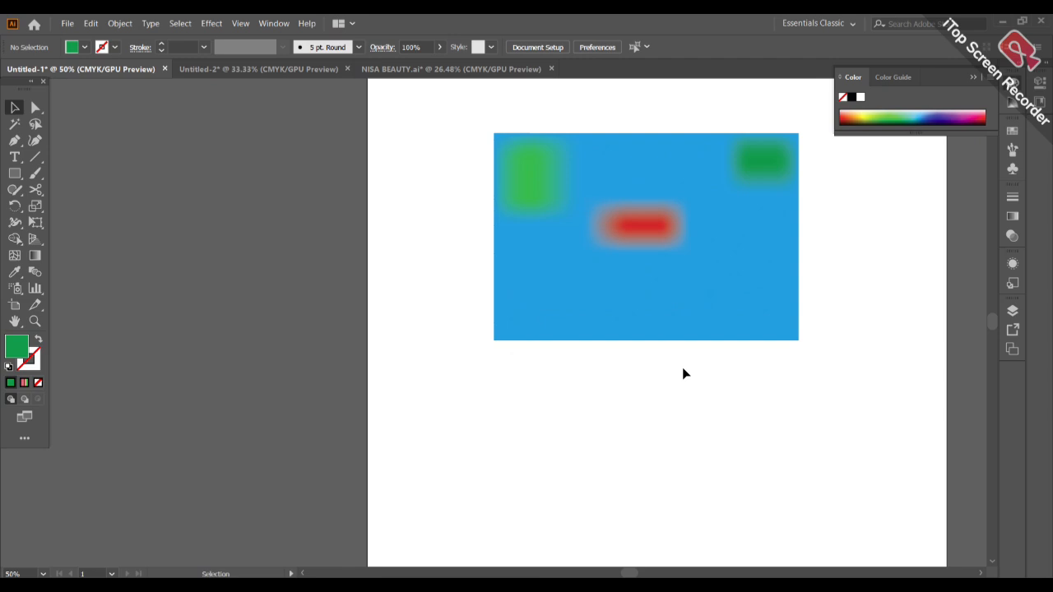
Delete the blue gradient-mesh rectangle from the artboard and pick the Lasso tool
left_click_drag(466, 219, 676, 388)
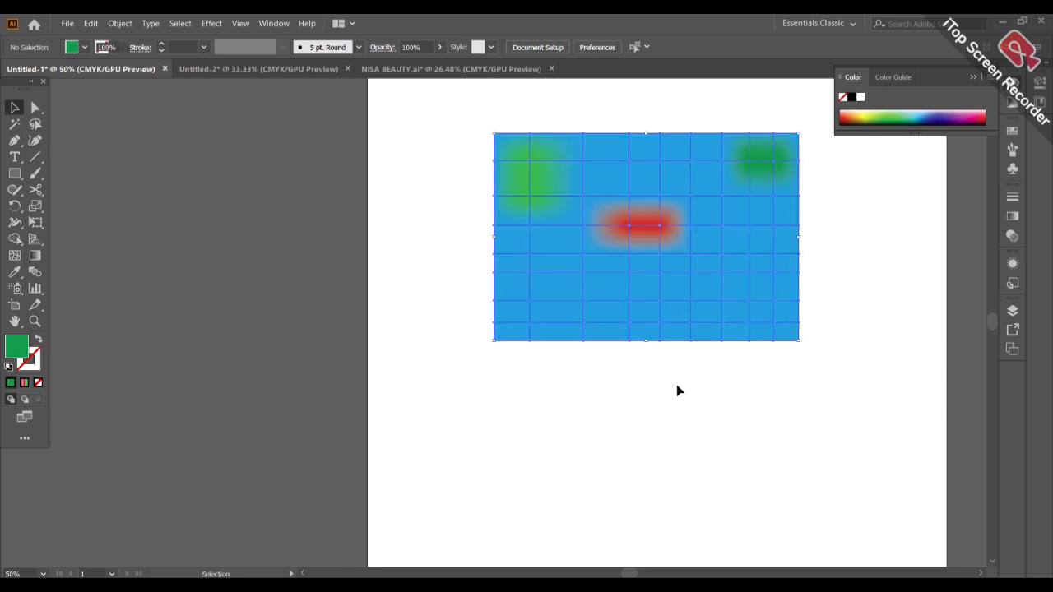
key("BackSpace")
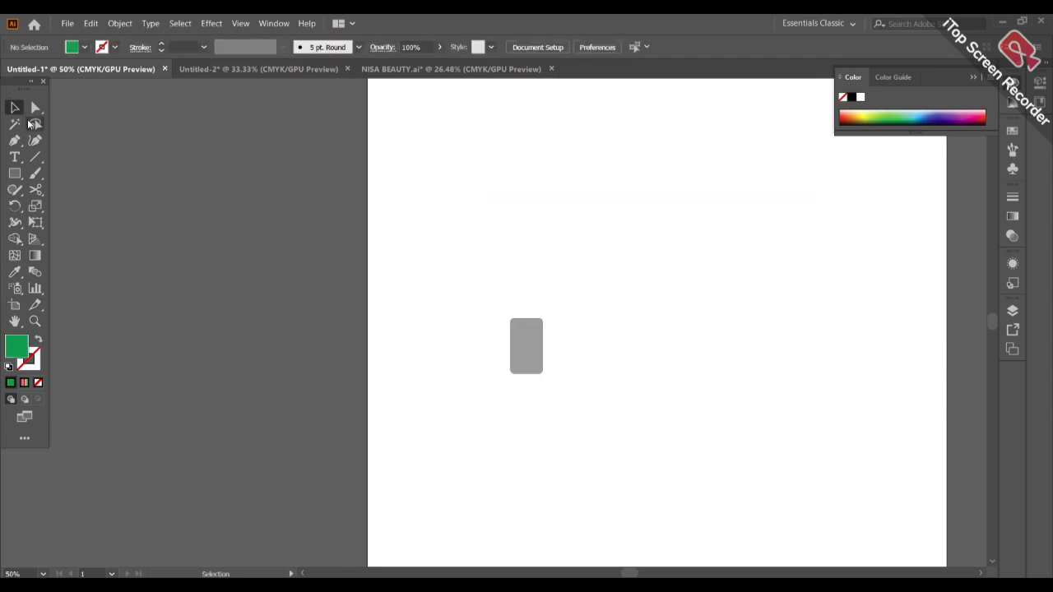
left_click(35, 124)
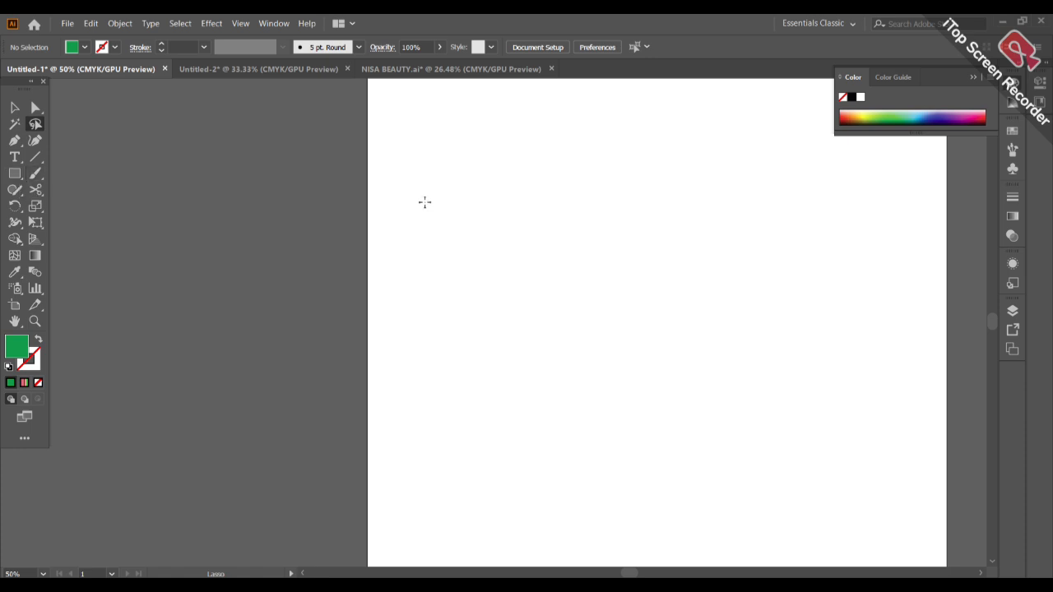
Draw a green rectangle about 601 by 412 px on the upper half of the artboard
left_click(15, 173)
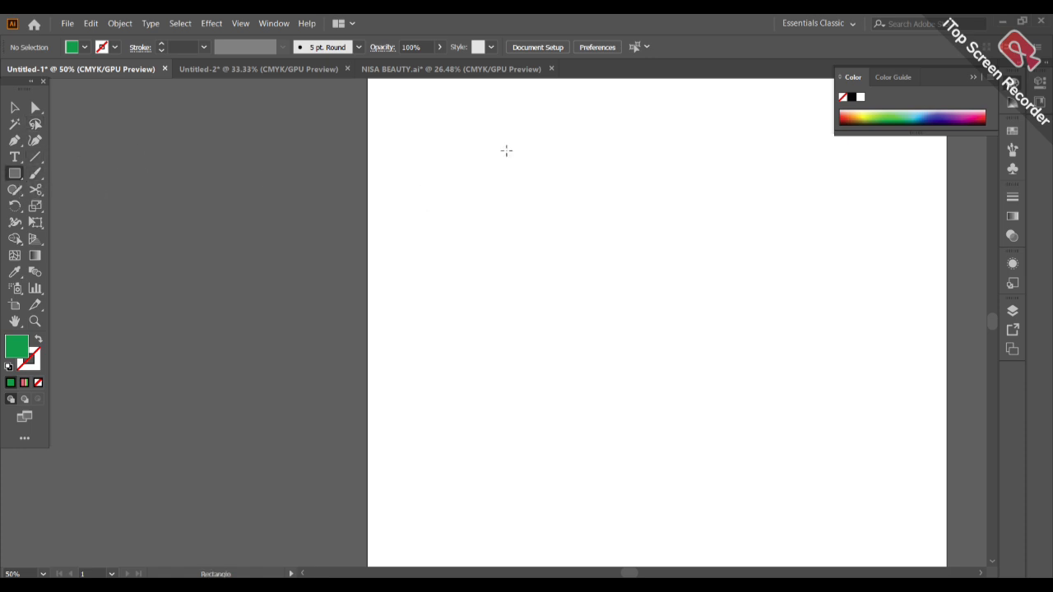
left_click_drag(507, 151, 829, 372)
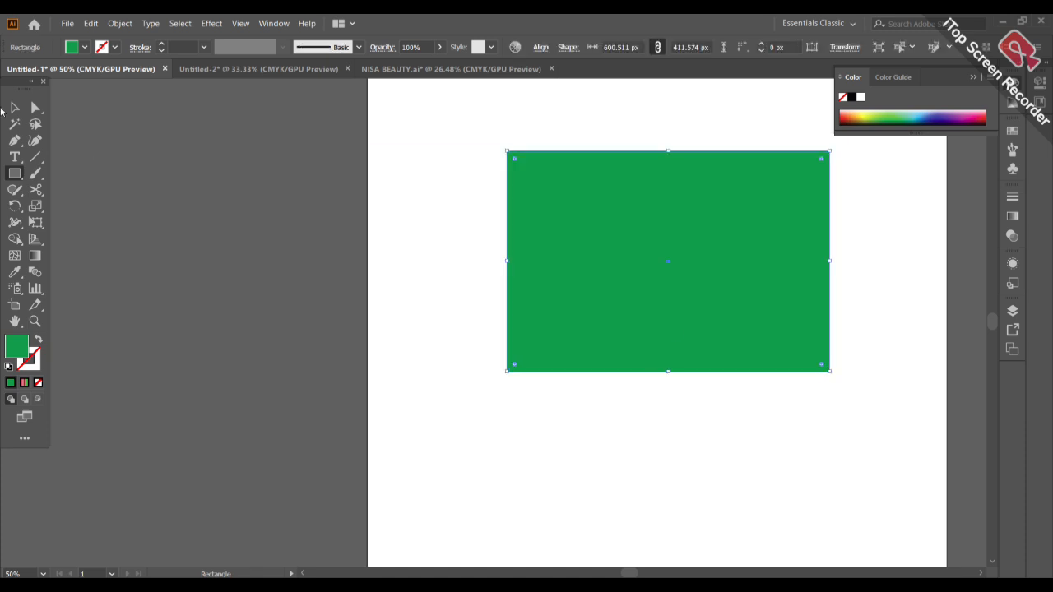
key("v")
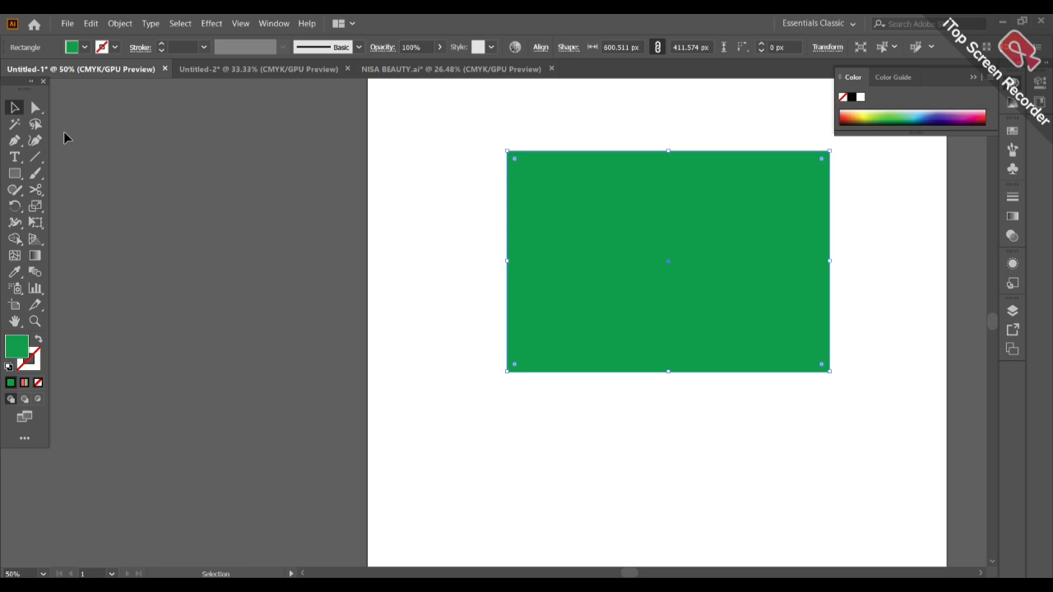
Divide the green rectangle into a grid with the Mesh tool, adding seven vertical and seven horizontal mesh lines
left_click(35, 124)
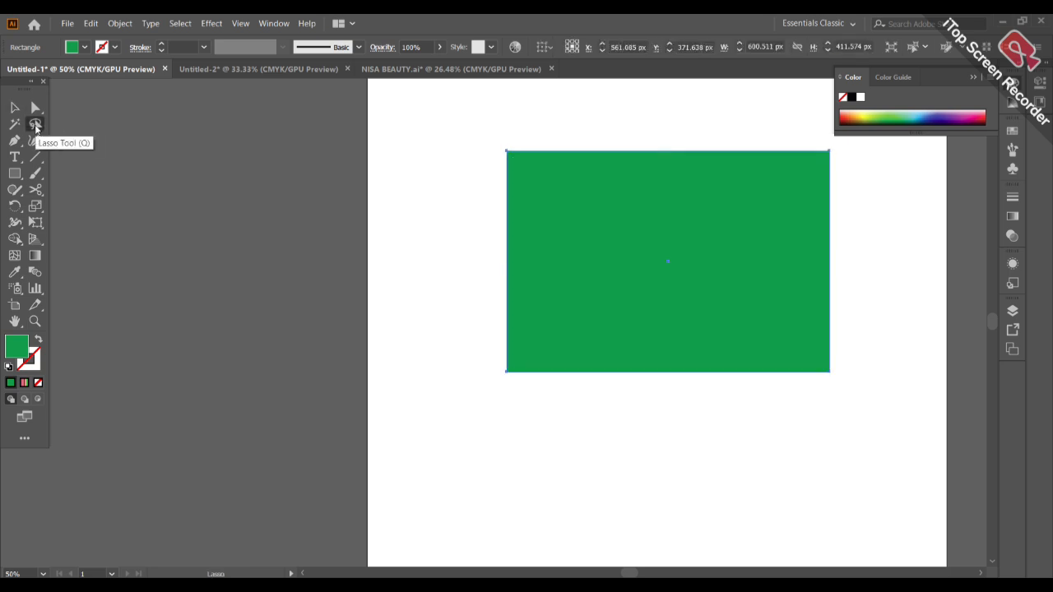
left_click(14, 258)
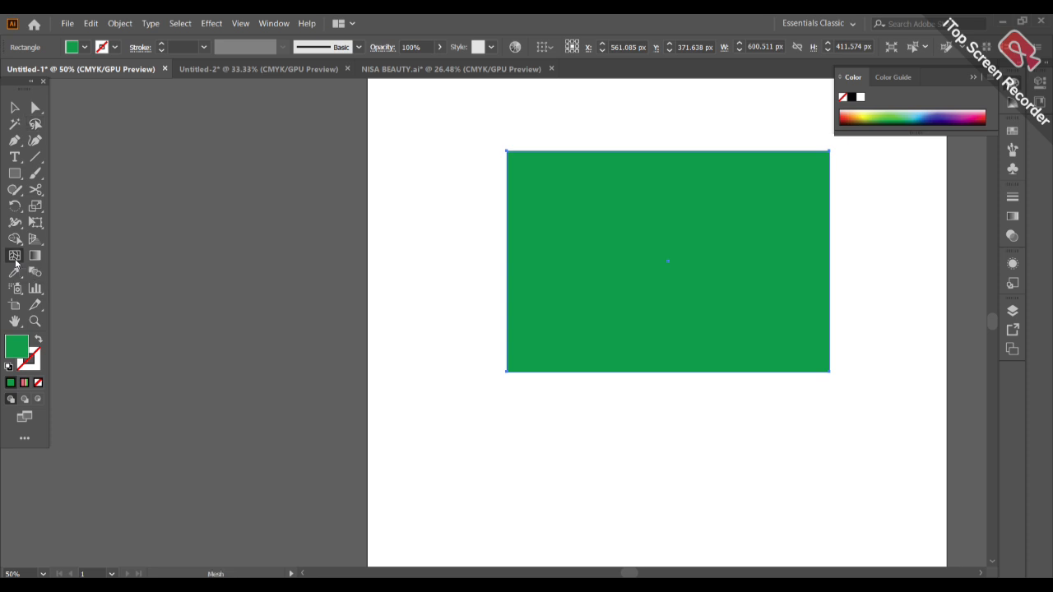
left_click(547, 152)
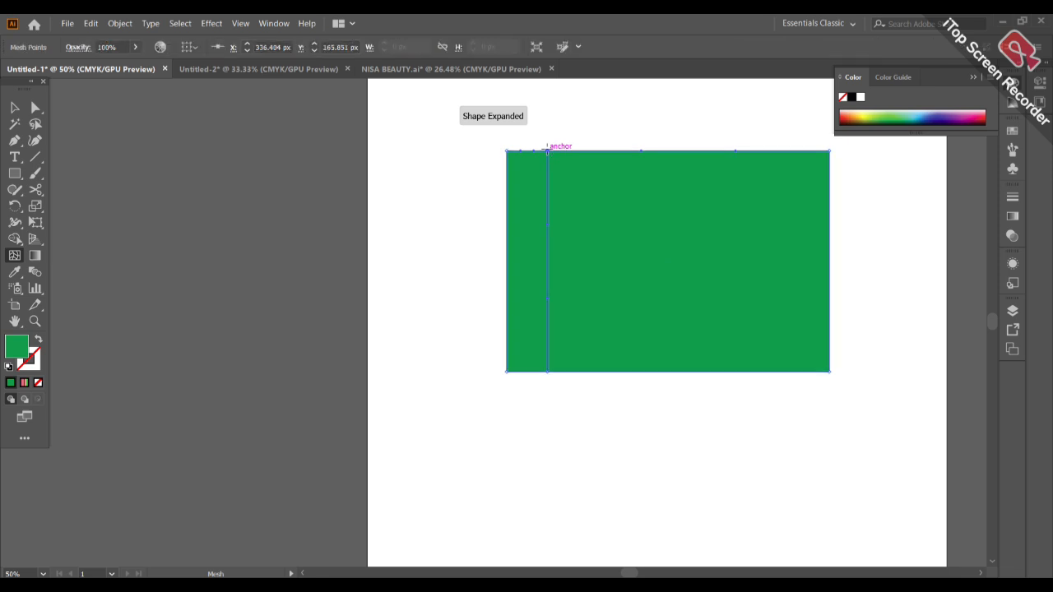
left_click(602, 151)
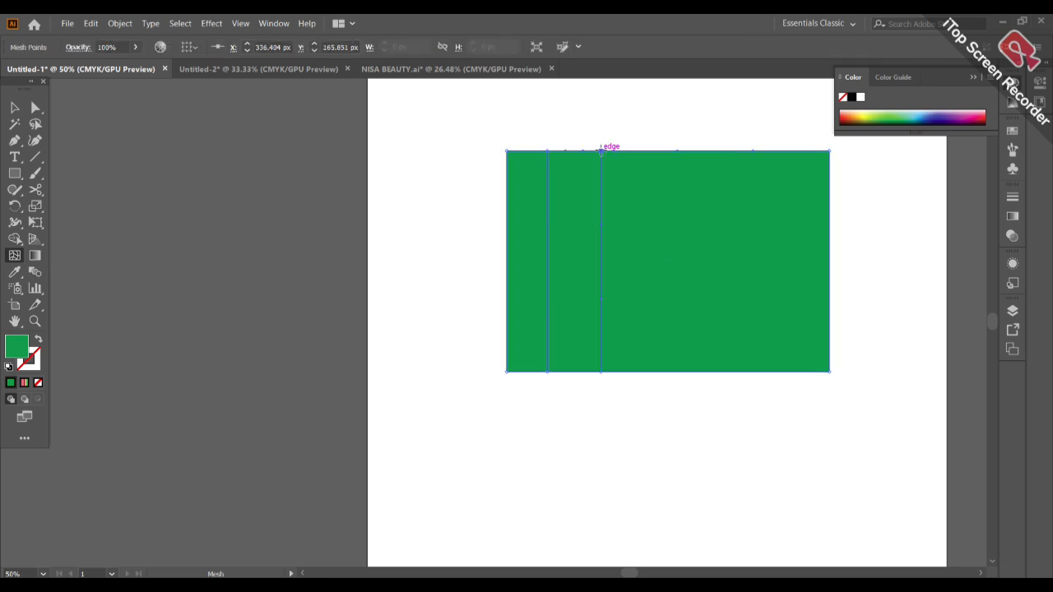
left_click(642, 152)
left_click(677, 153)
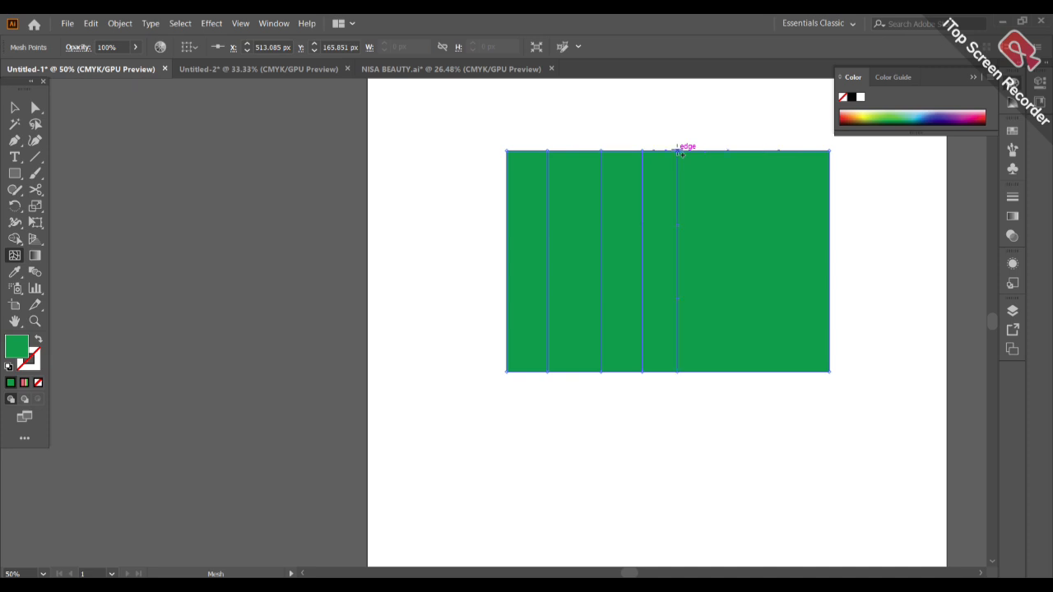
left_click(719, 153)
left_click(746, 152)
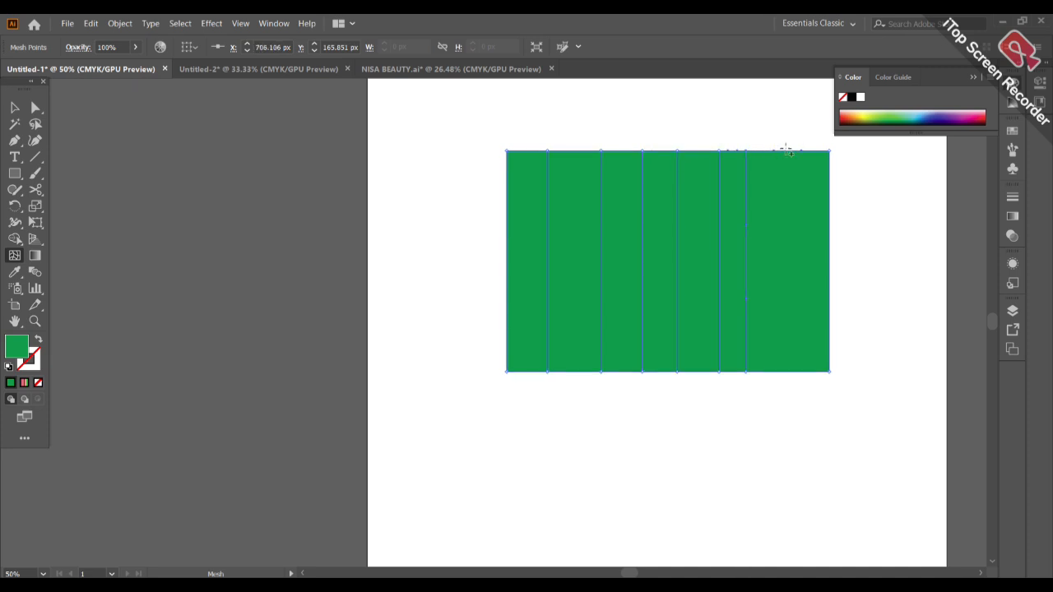
left_click(778, 152)
key("v")
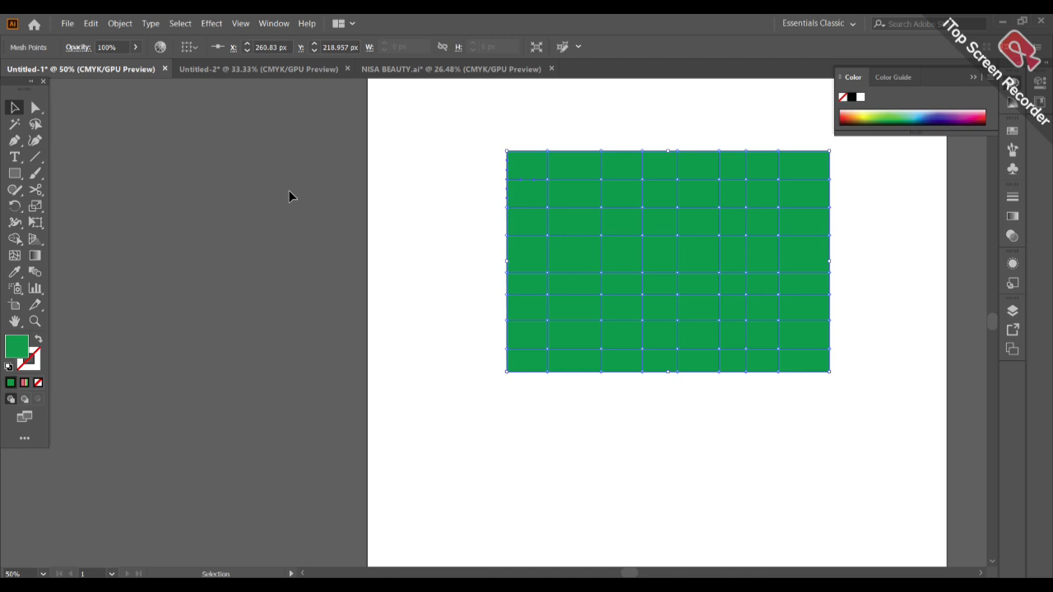
Lasso a mesh point near the rectangle's upper-left corner and color it orange-red, and color three lassoed points right of its center blue
left_click(38, 125)
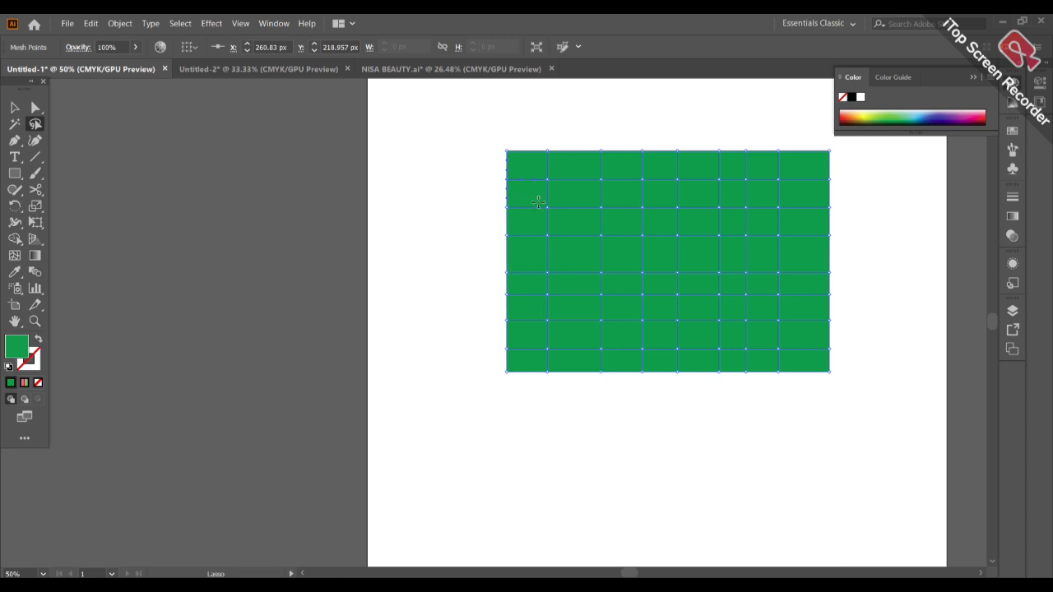
mouse_move(538, 202)
left_mouse_down()
mouse_move(555, 181)
mouse_move(578, 195)
mouse_move(578, 213)
mouse_move(560, 232)
mouse_move(538, 201)
left_mouse_up()
left_click(850, 113)
left_click(549, 208)
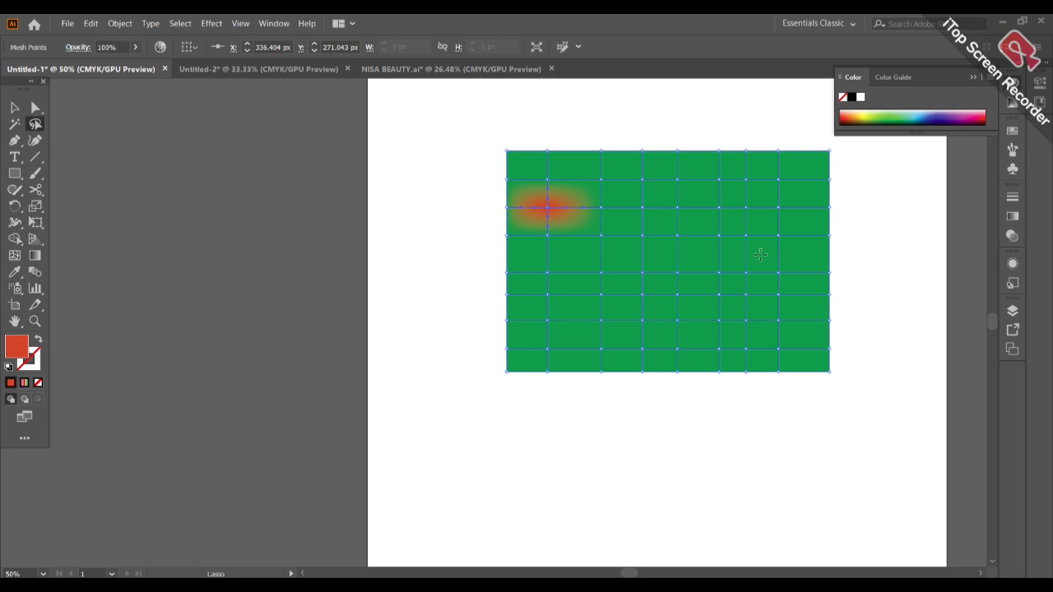
mouse_move(660, 239)
left_mouse_down()
mouse_move(722, 288)
mouse_move(728, 254)
mouse_move(701, 219)
mouse_move(659, 238)
left_mouse_up()
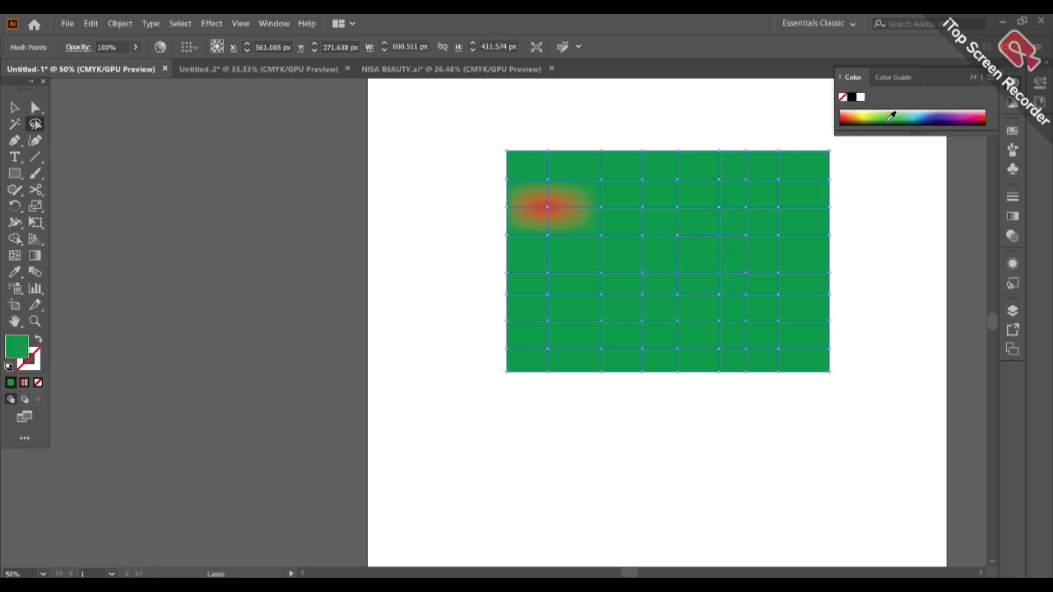
left_click(931, 116)
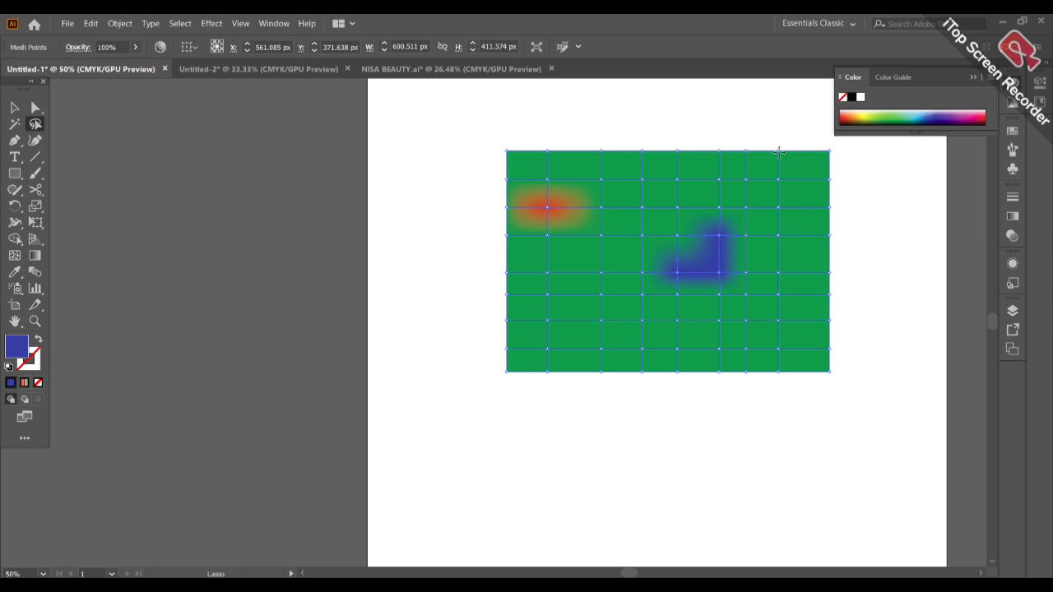
Lasso the mesh point at the rectangle's top-right corner, color it brownish red, and deselect the mesh
mouse_move(780, 152)
left_mouse_down()
mouse_move(807, 180)
mouse_move(829, 163)
mouse_move(826, 148)
mouse_move(782, 152)
left_mouse_up()
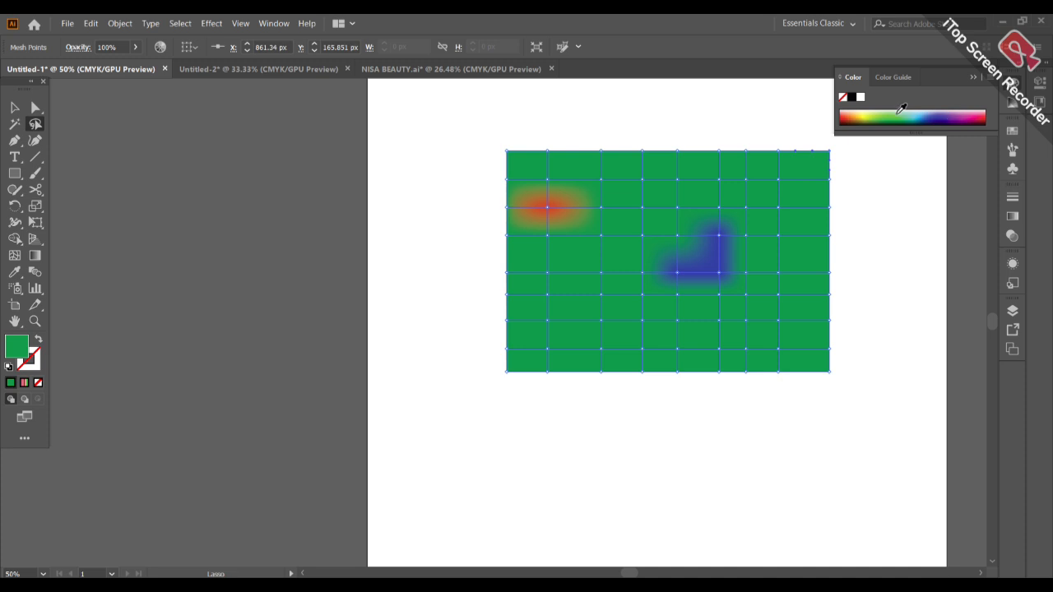
left_click(864, 113)
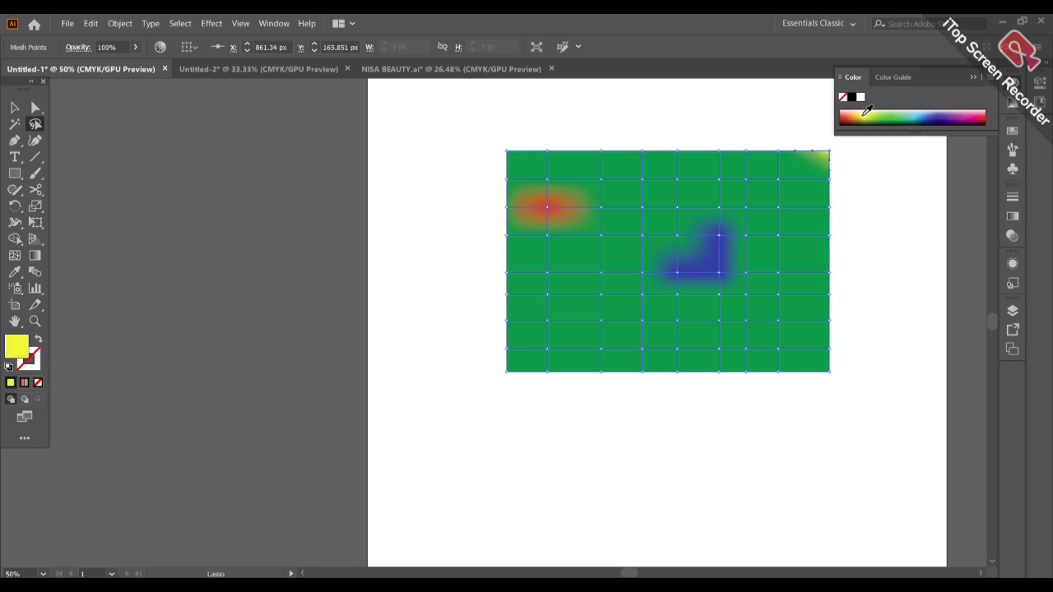
left_click(860, 116)
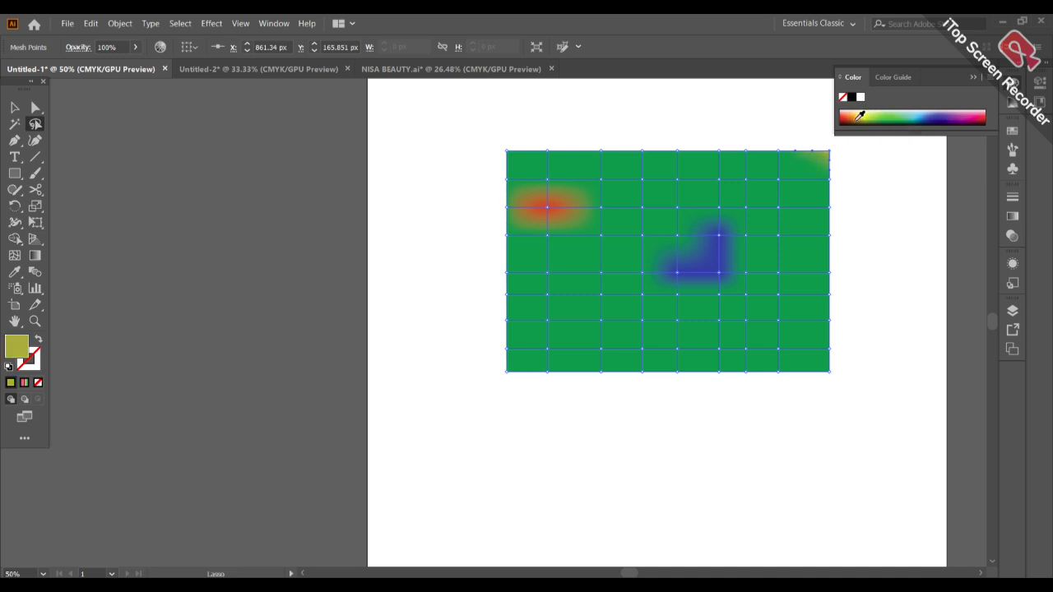
left_click(850, 113)
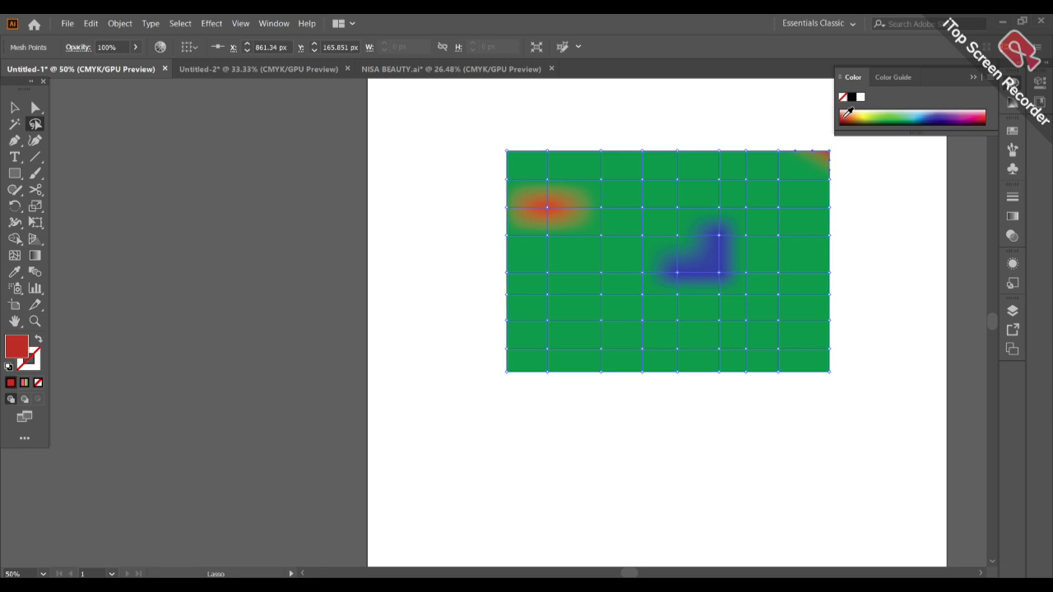
left_click(856, 113)
left_click(853, 115)
left_click(14, 107)
left_click(666, 458)
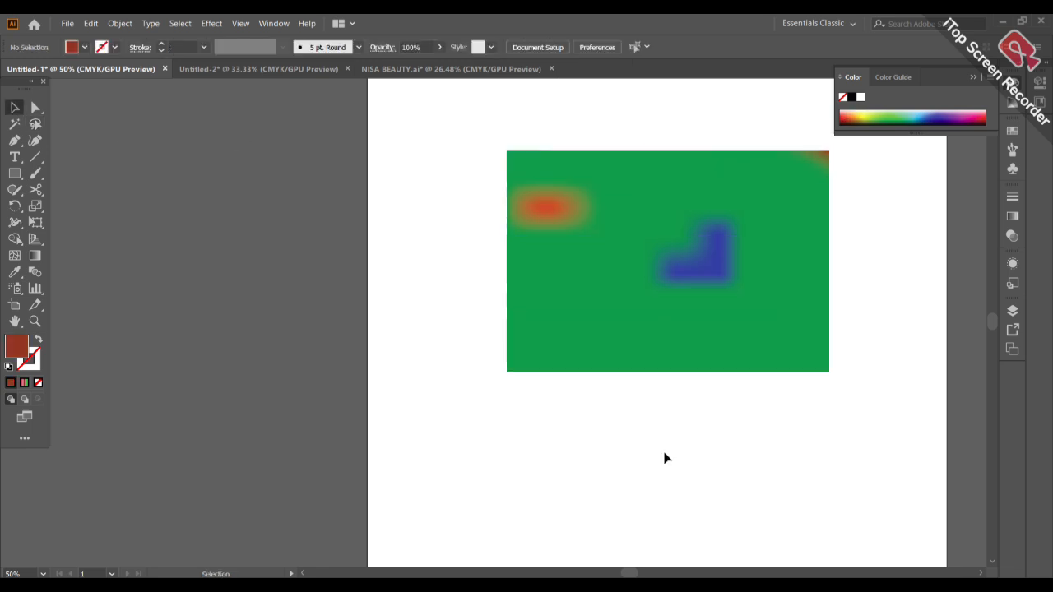
Delete the green mesh rectangle and the leftover outline path to clear the artboard
left_click(600, 369)
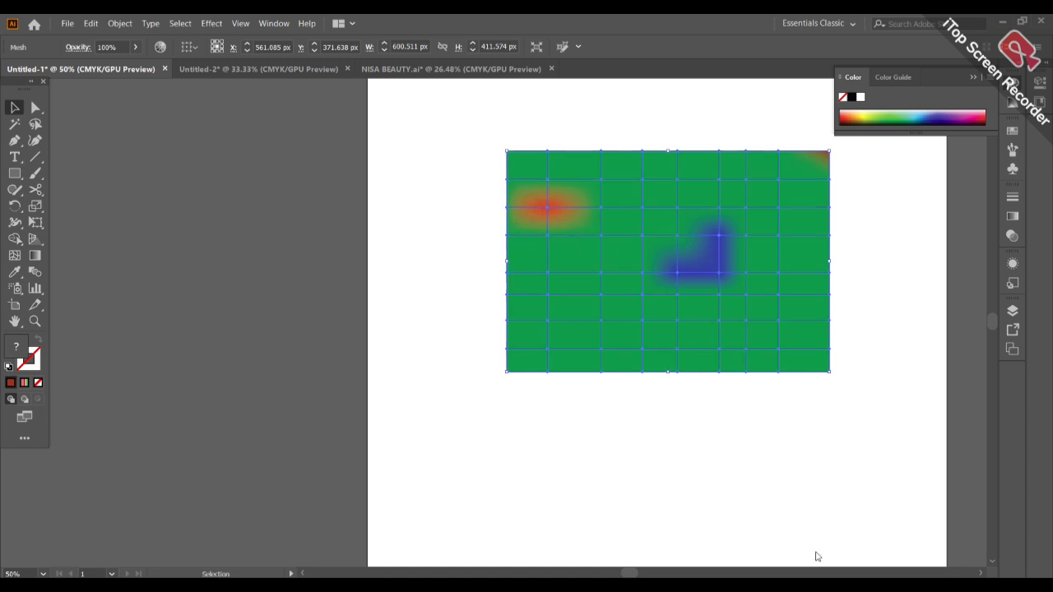
key("BackSpace")
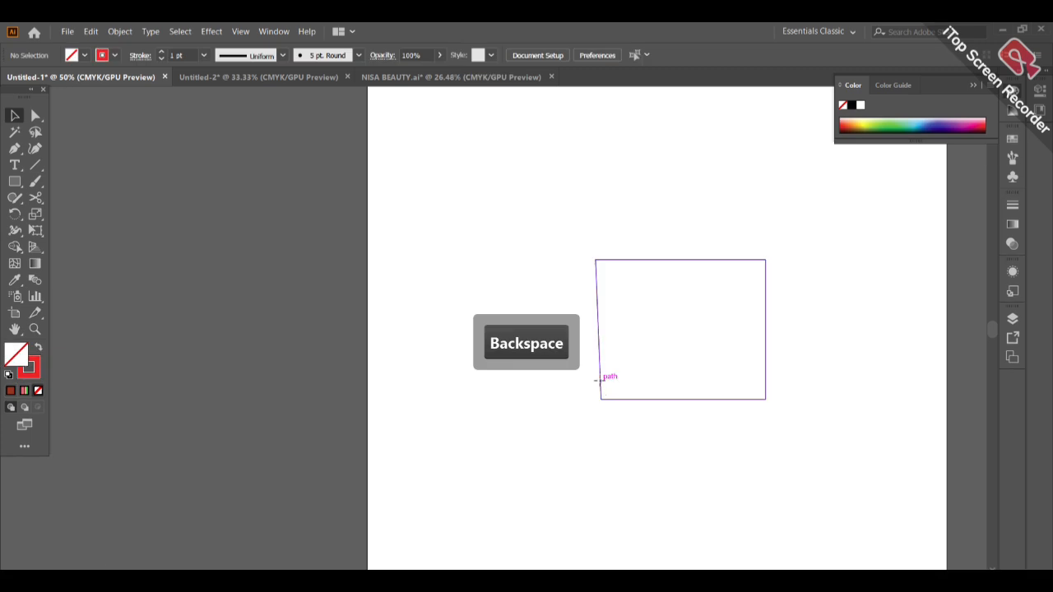
key("BackSpace")
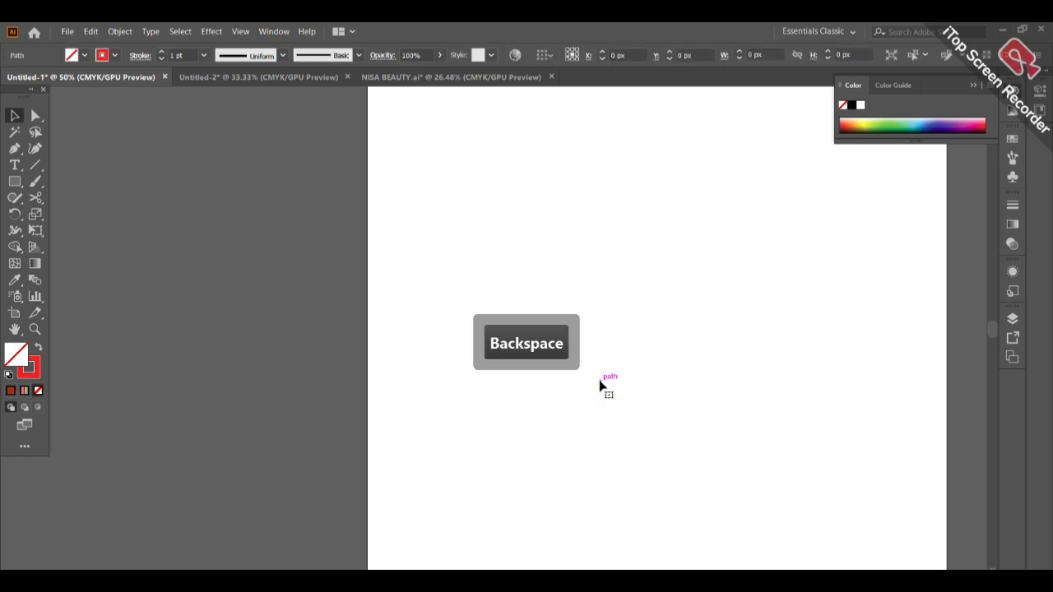
key("BackSpace")
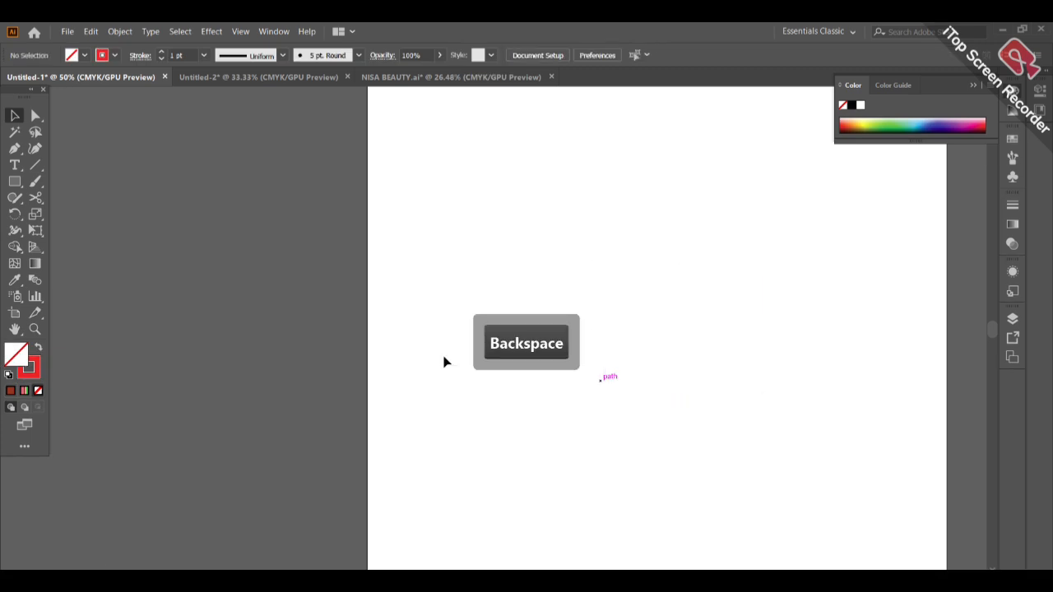
Draw a closed four-sided path about 220 by 151 px with the Pen tool, and move it up near the artboard's top edge
left_click(15, 150)
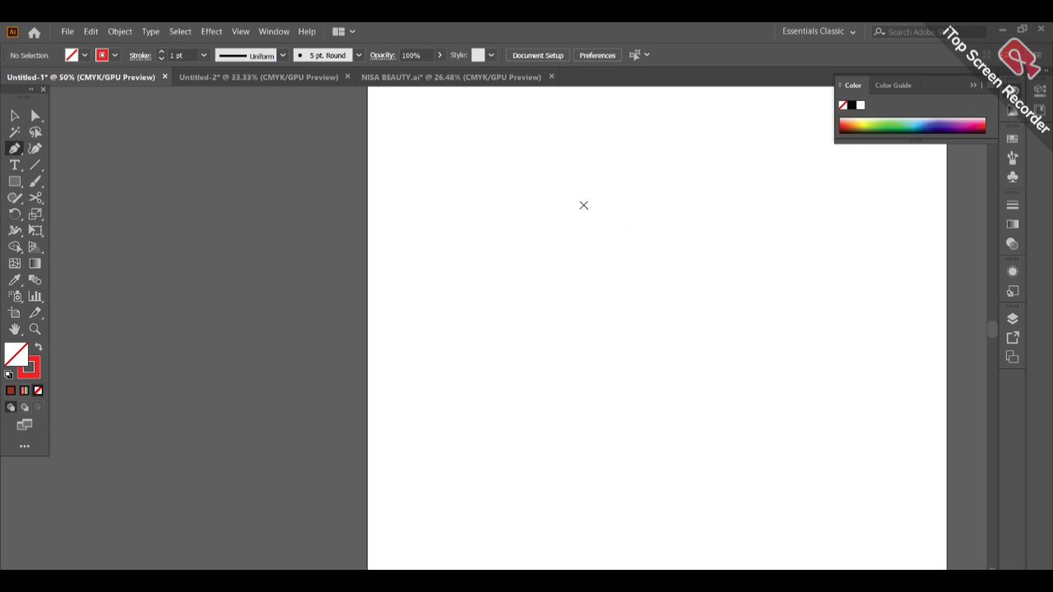
left_click(584, 205)
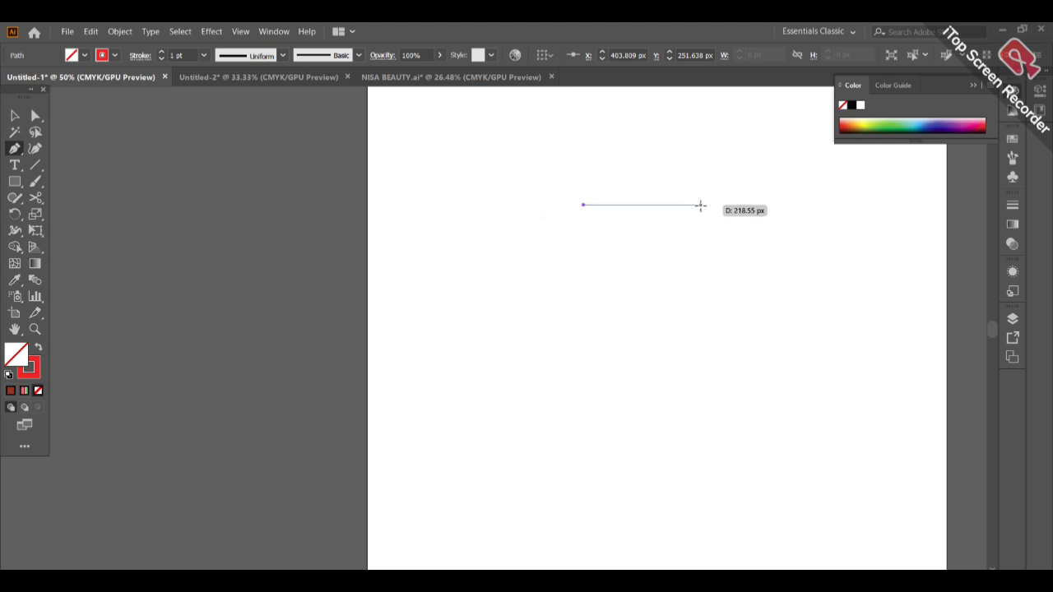
left_click(701, 204)
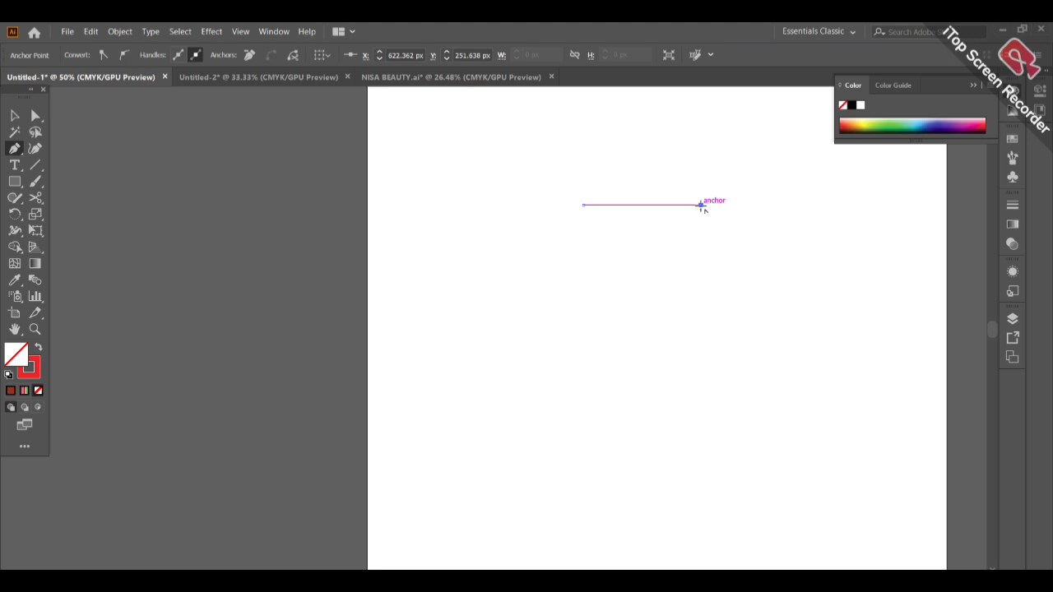
left_click(703, 287)
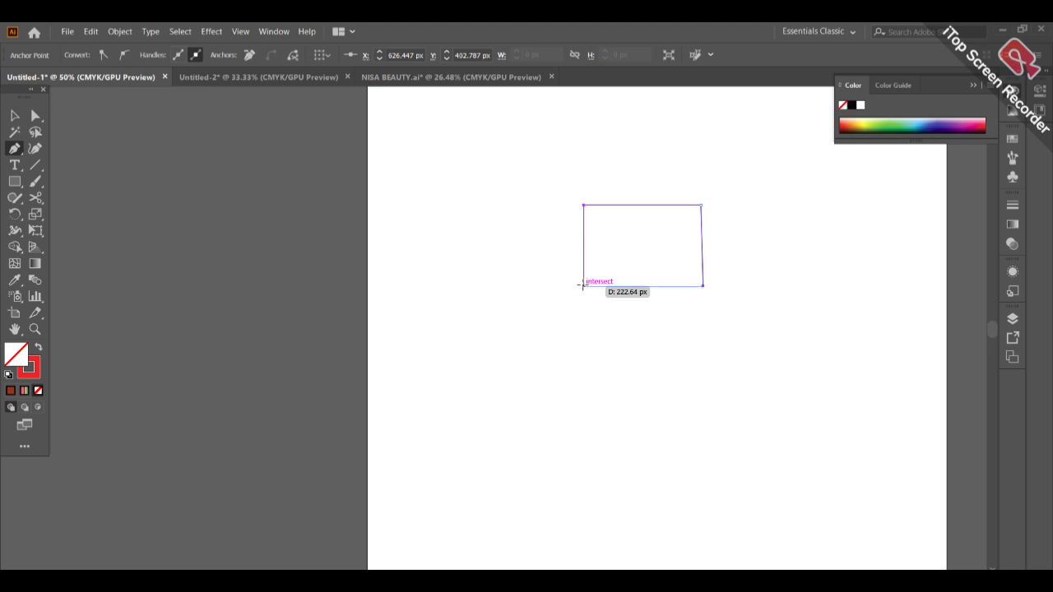
left_click(583, 286)
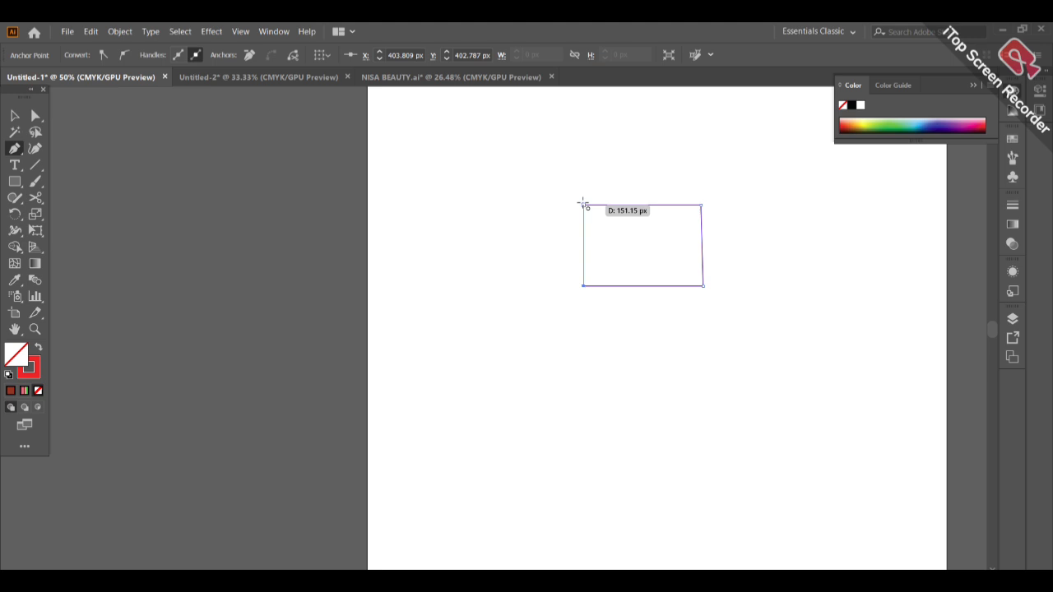
left_click(584, 205)
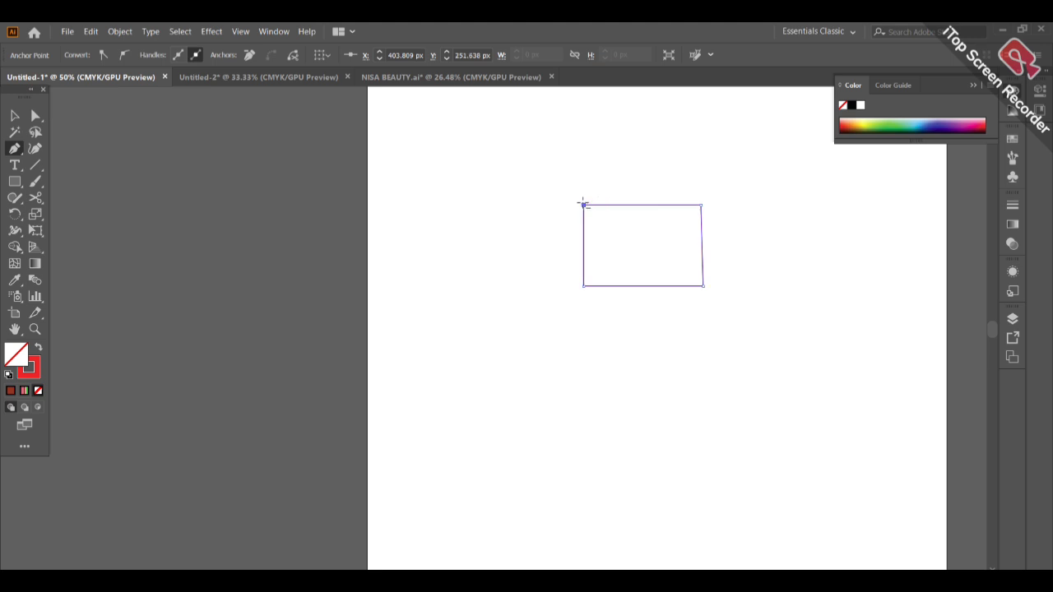
left_click(14, 117)
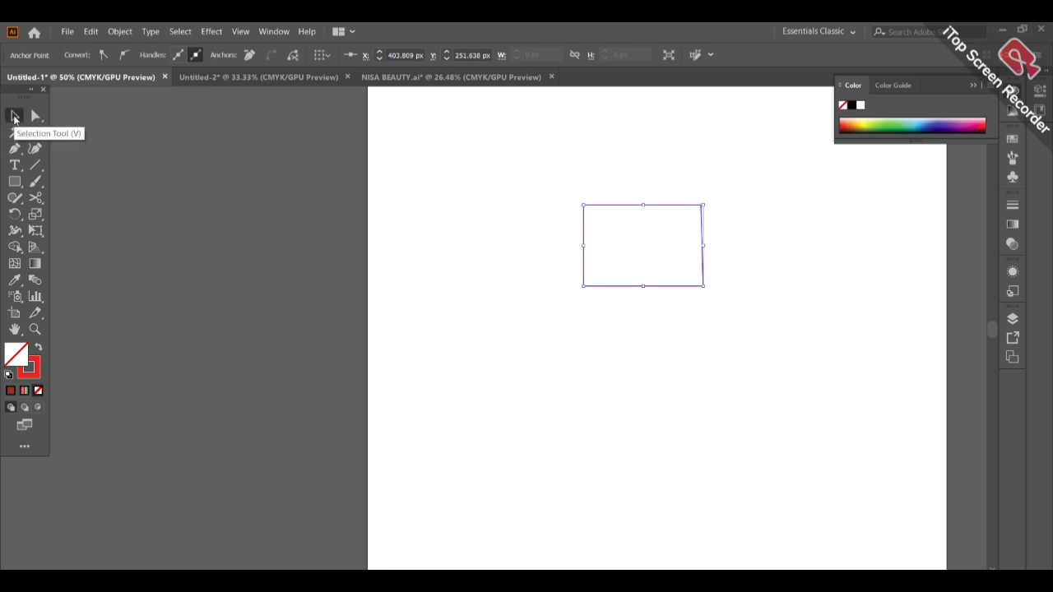
left_click(673, 329)
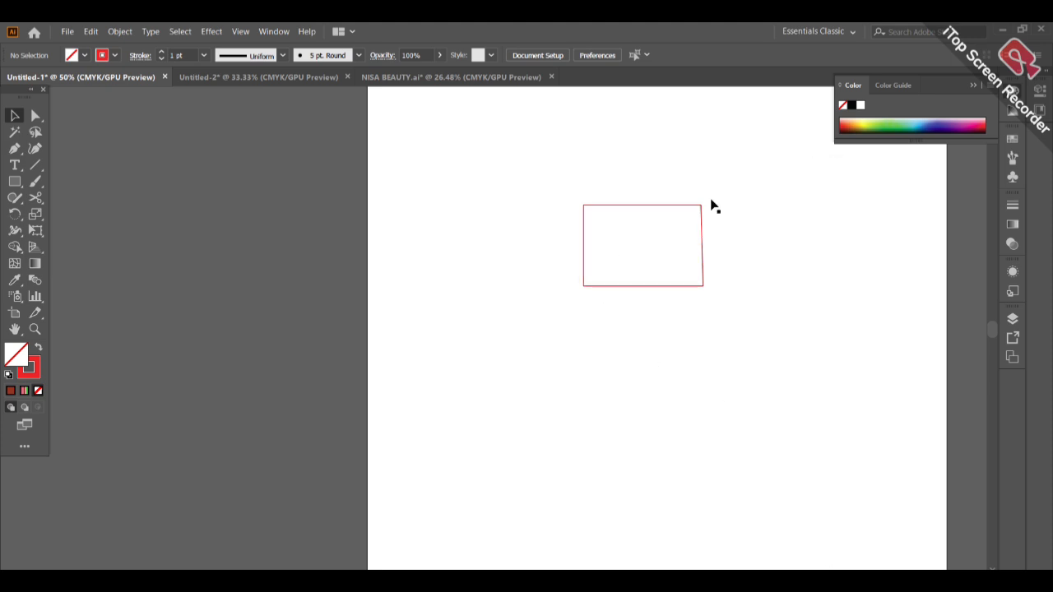
left_click_drag(674, 211, 705, 113)
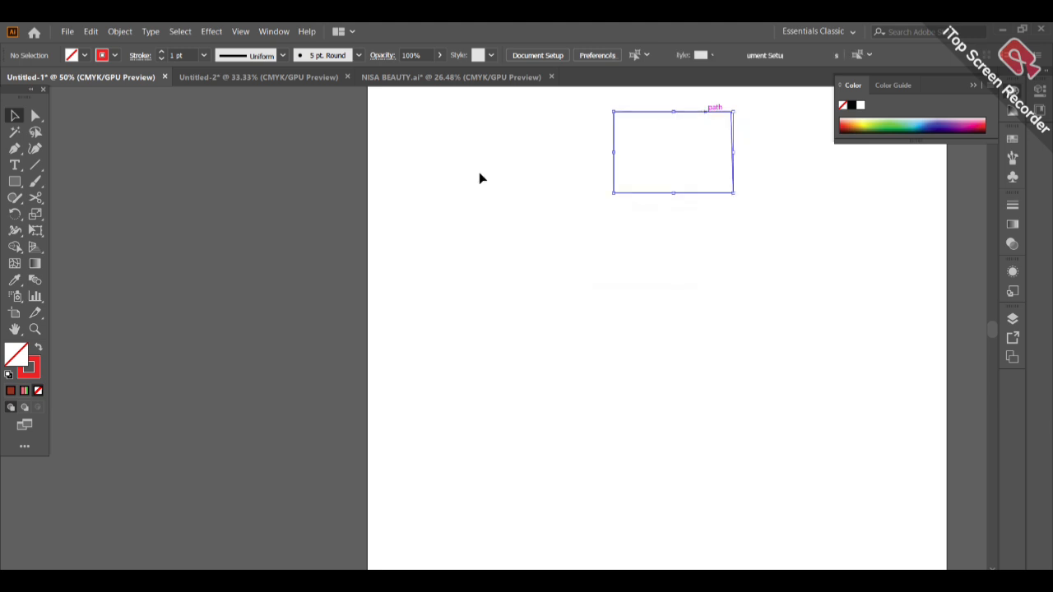
Place the green beetle symbol from the Nature symbol library on the artboard below the four-sided path
left_click(152, 200)
left_click(14, 150)
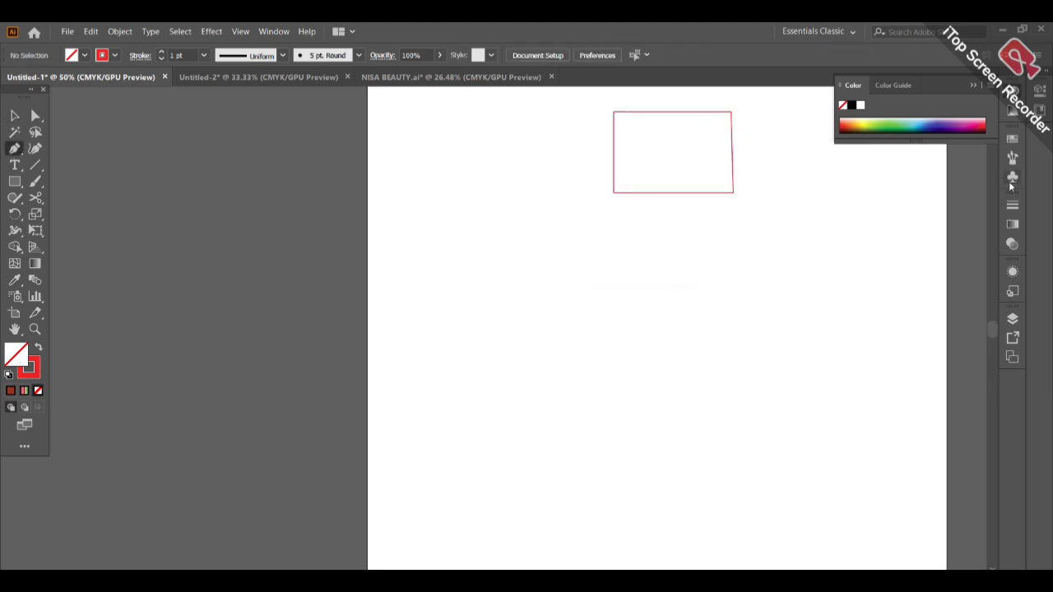
left_click(1013, 161)
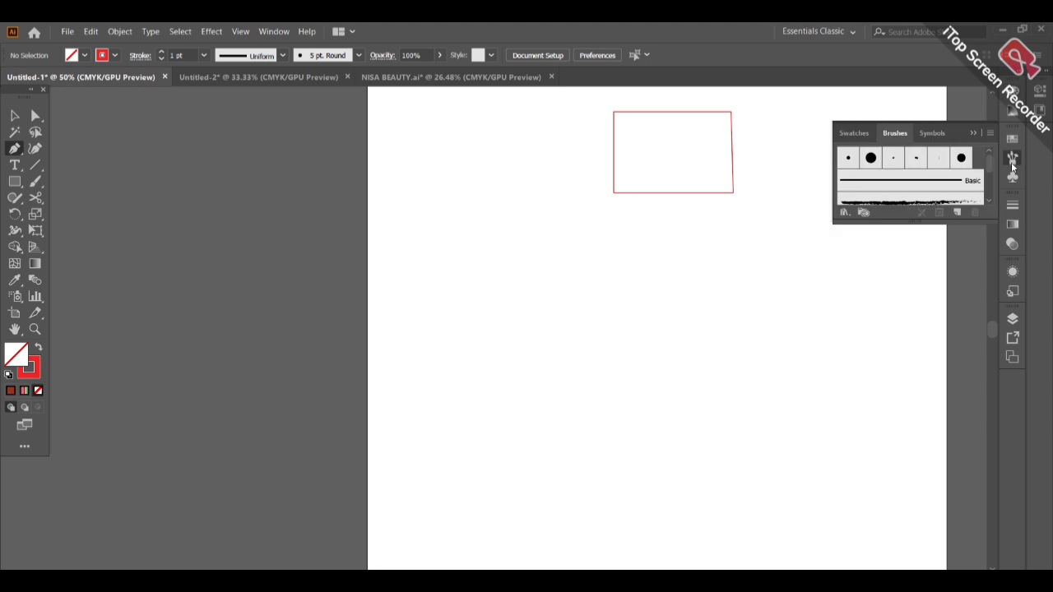
left_click(1015, 179)
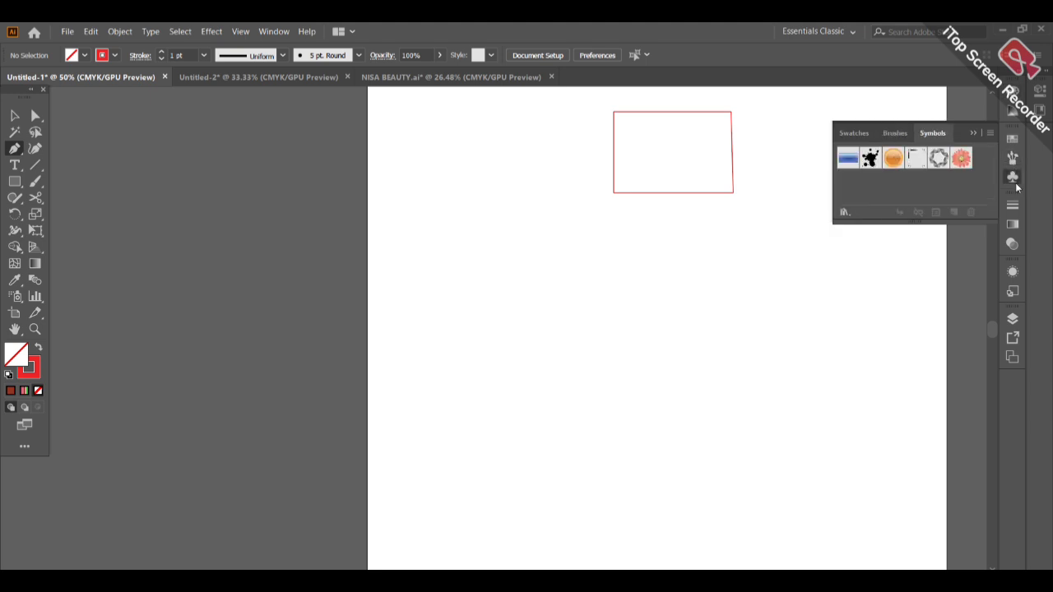
left_click(845, 217)
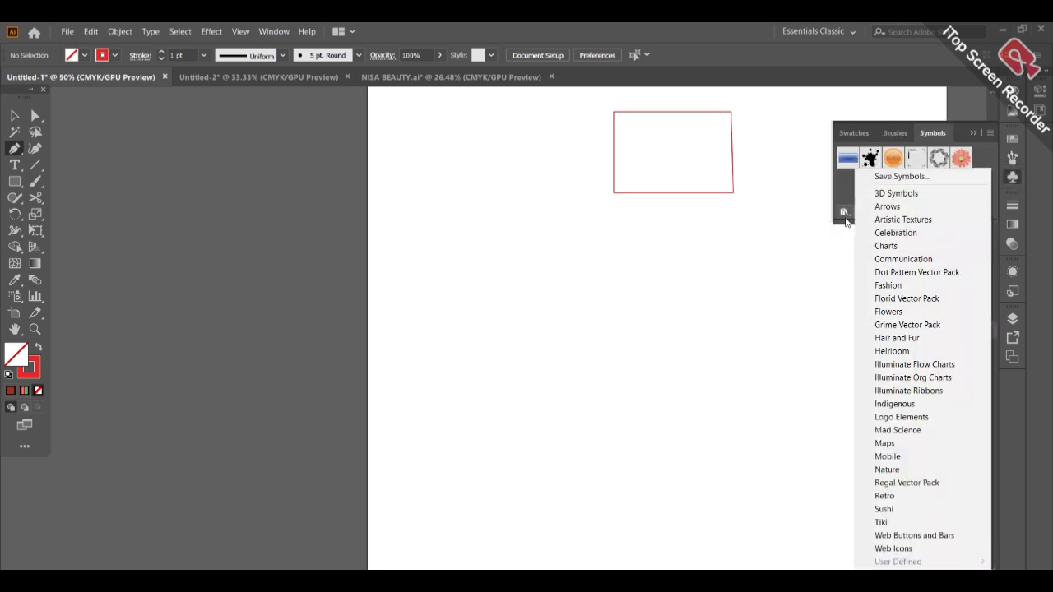
left_click(896, 474)
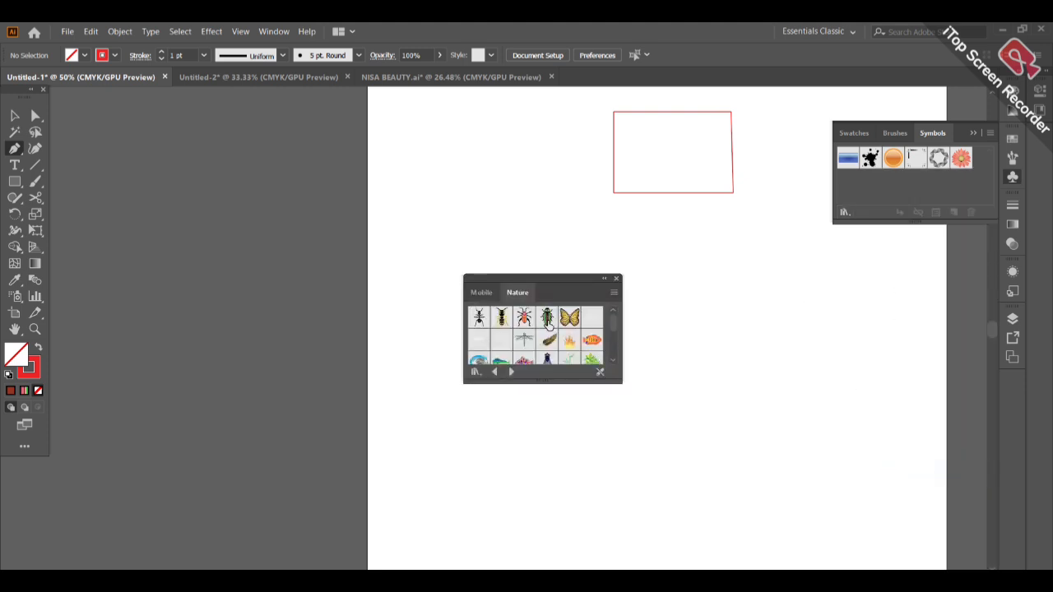
left_click_drag(548, 325, 723, 351)
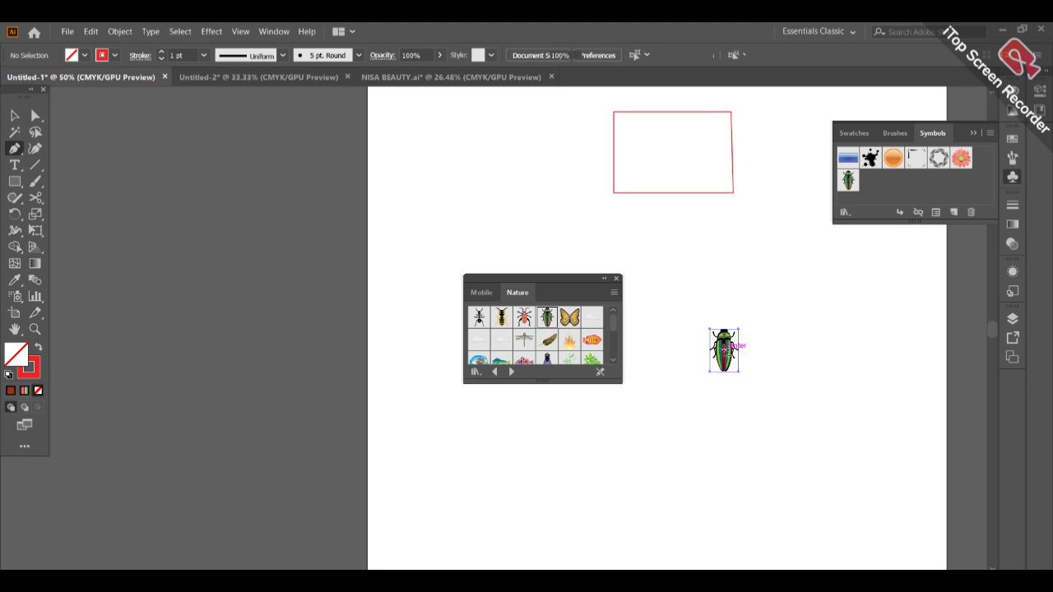
Close the Nature symbol library, and delete the stray anchor point placed on the beetle
left_click(723, 347)
left_click(616, 278)
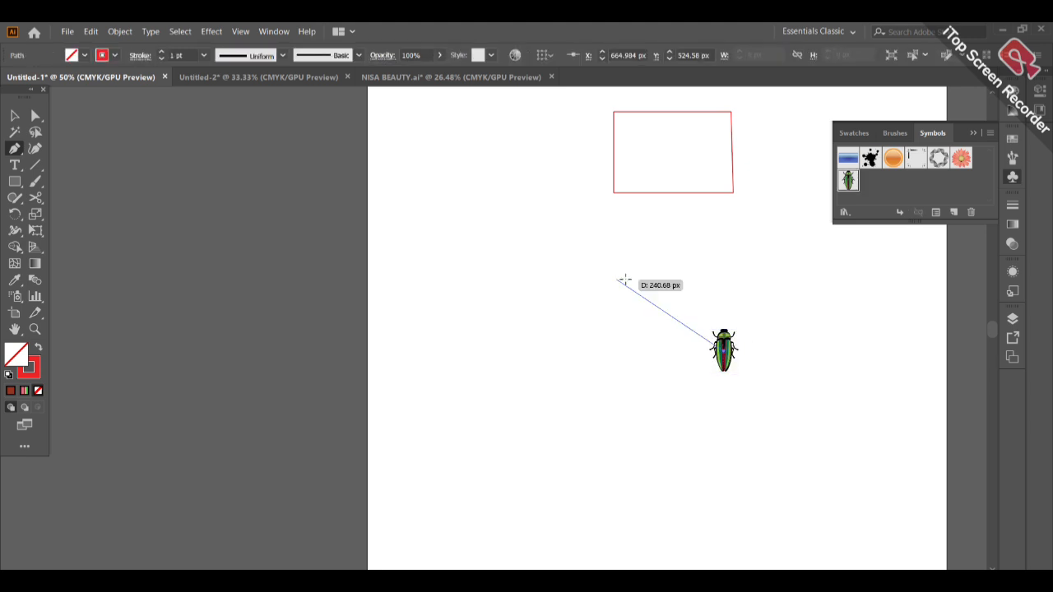
left_click(15, 118)
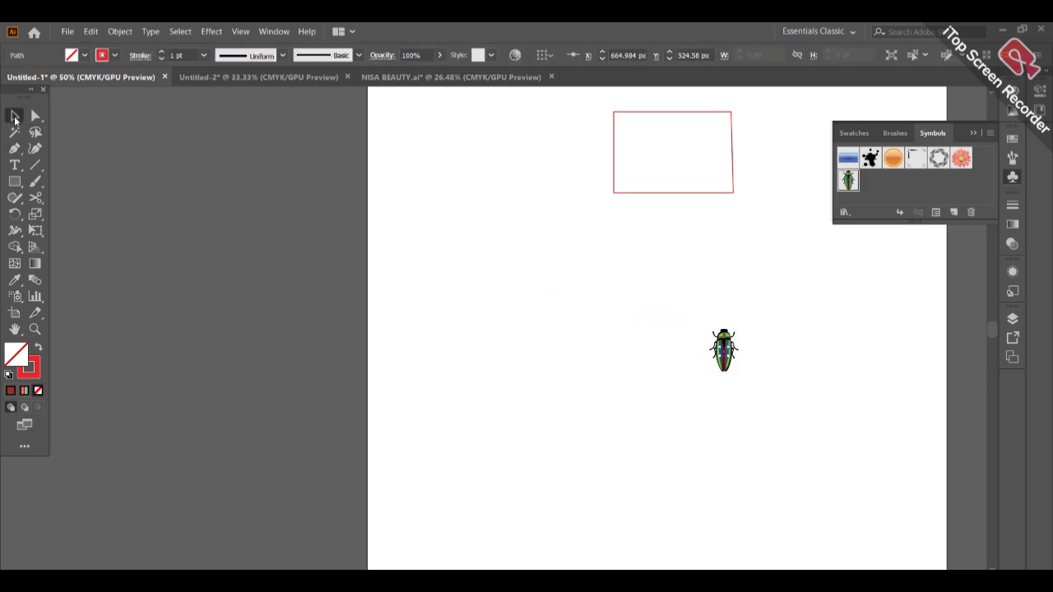
key("BackSpace")
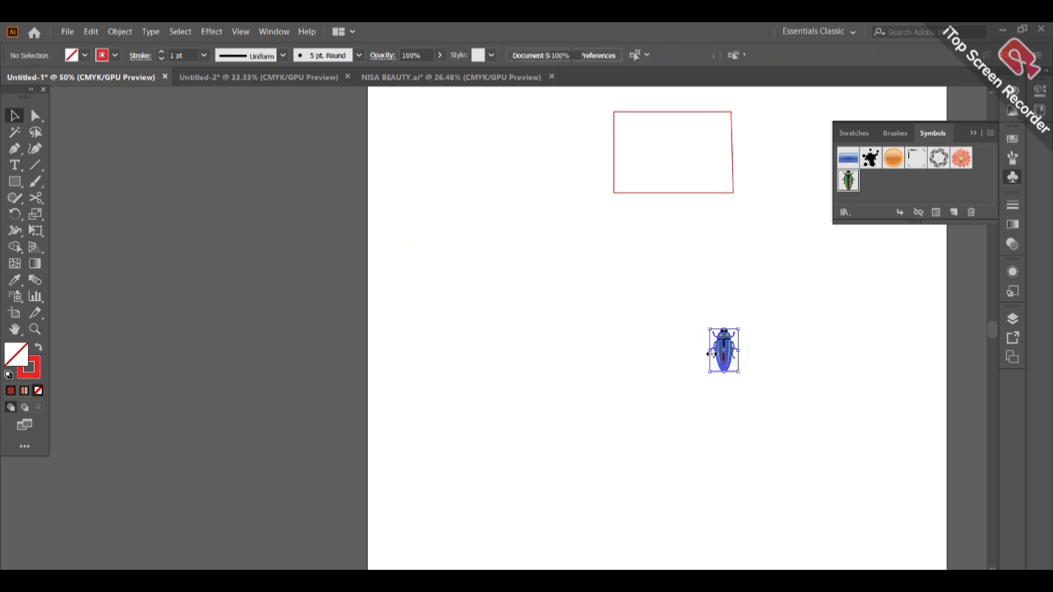
Enlarge the beetle proportionally to about 333 by 492 px, and shift it slightly left
left_click(710, 352)
key("shift")
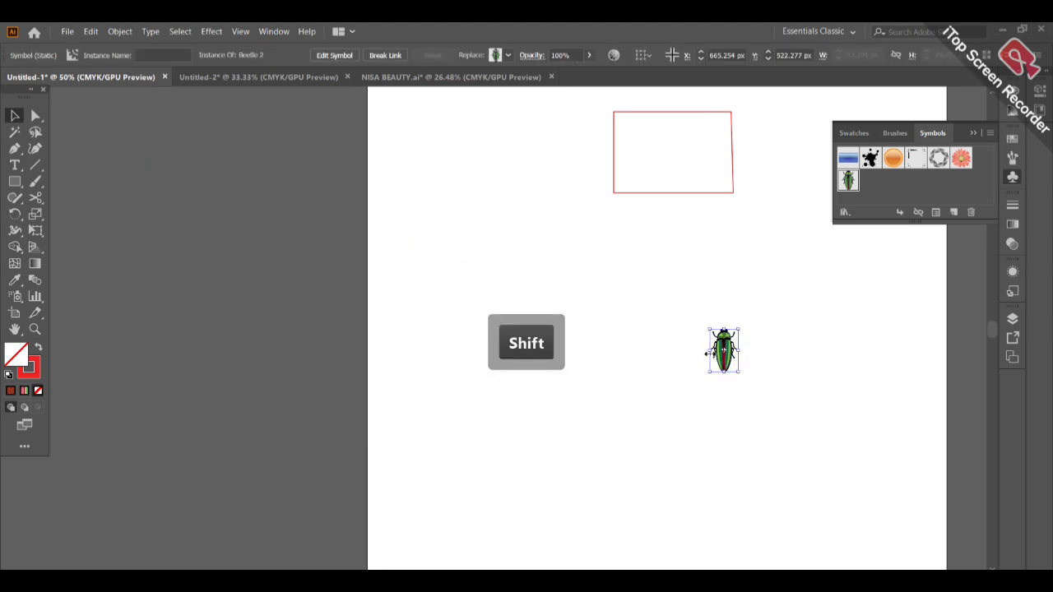
left_click_drag(708, 353, 535, 352)
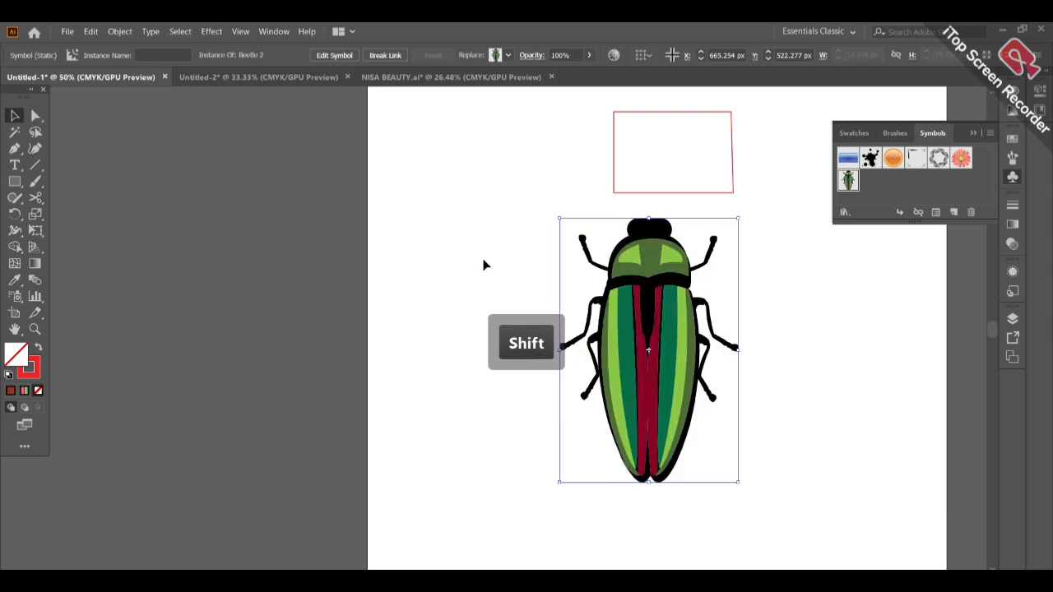
left_click(486, 264)
left_click_drag(631, 326, 627, 325)
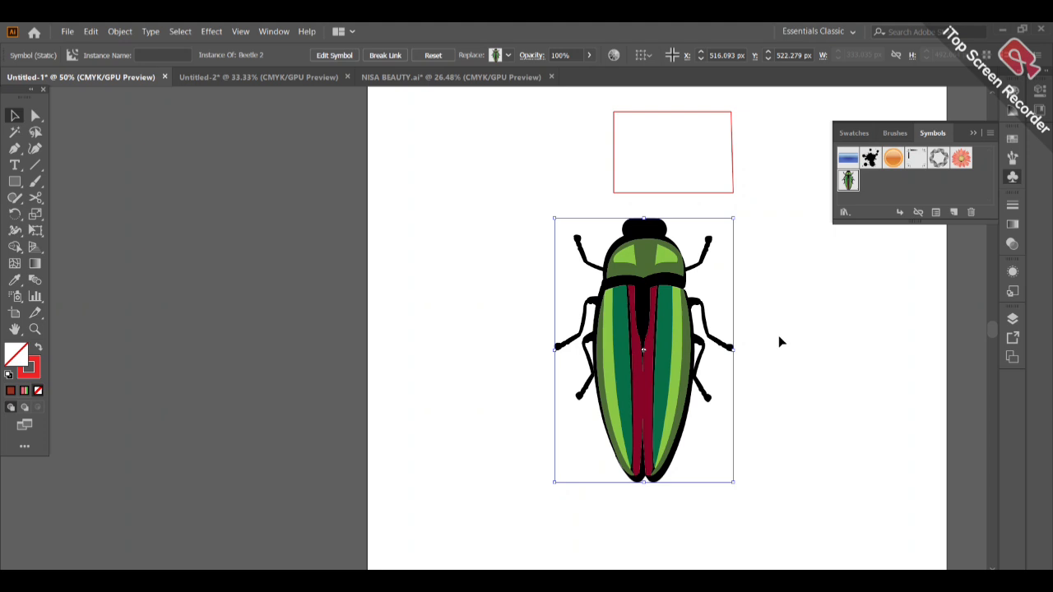
Delete the four-sided path above the beetle, and select the beetle symbol
left_click(732, 194)
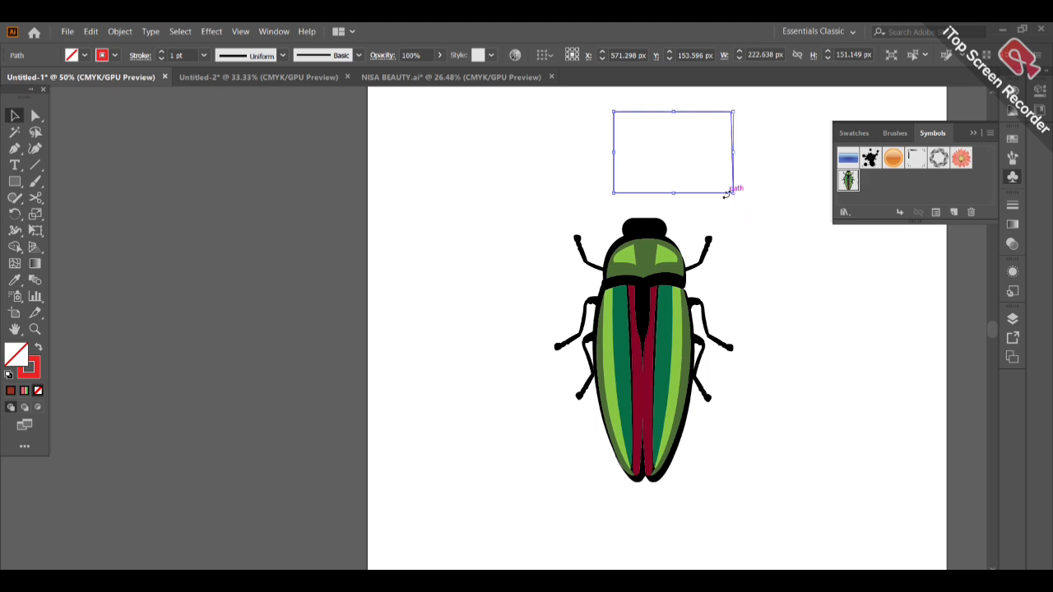
key("BackSpace")
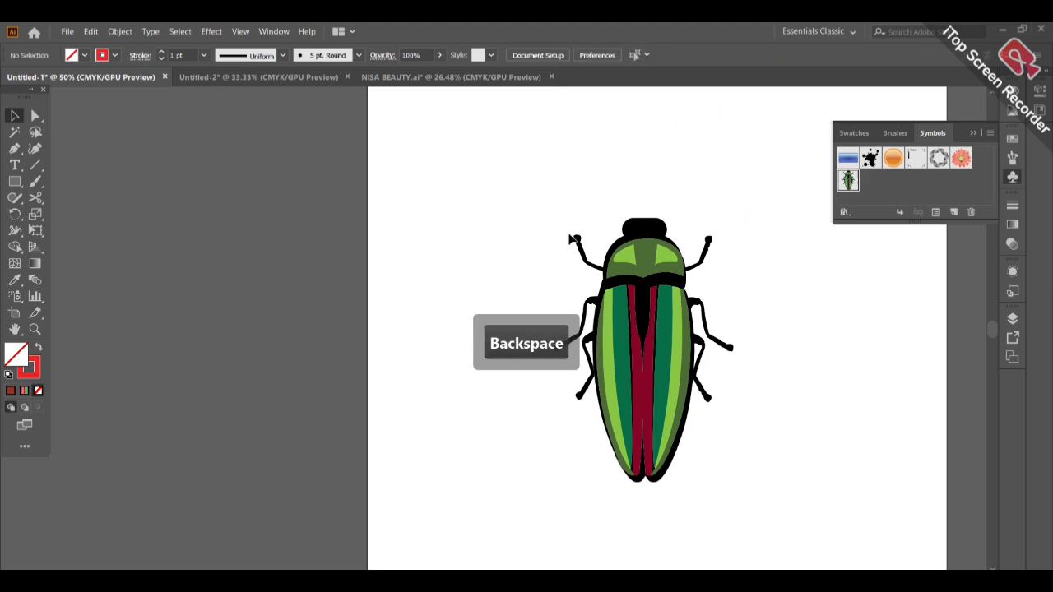
left_click(609, 280)
left_click(609, 280)
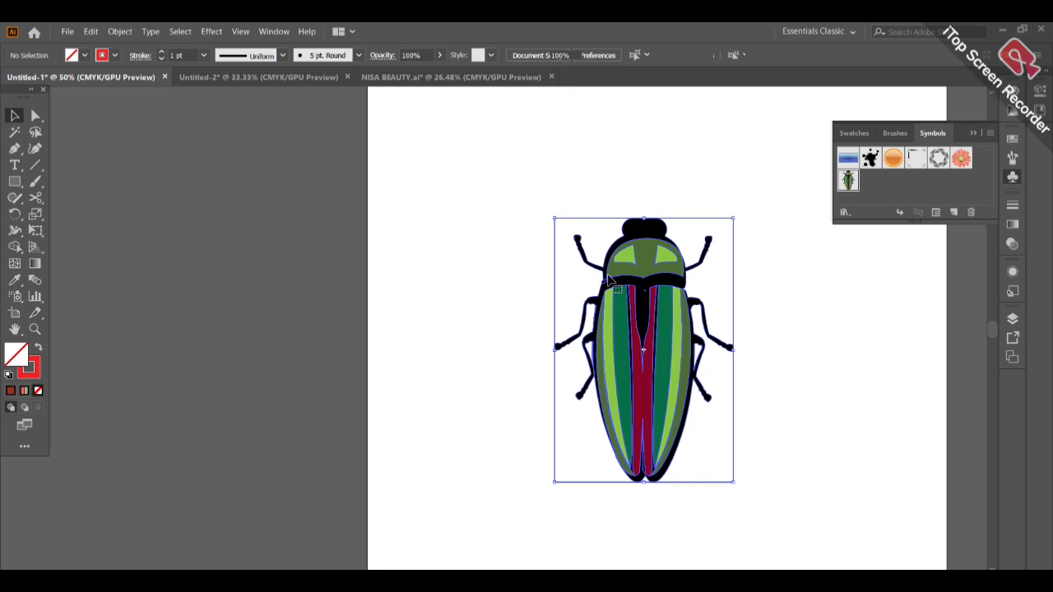
Lock Layer 1 with the beetle, and create a new layer above it as the target for tracing
left_click(1013, 319)
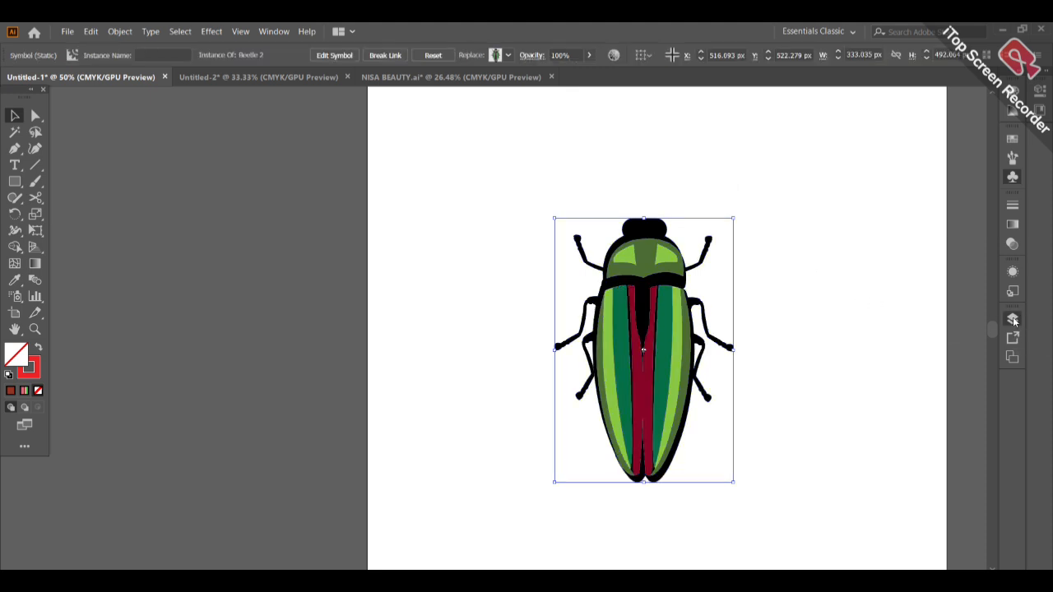
left_click(1013, 319)
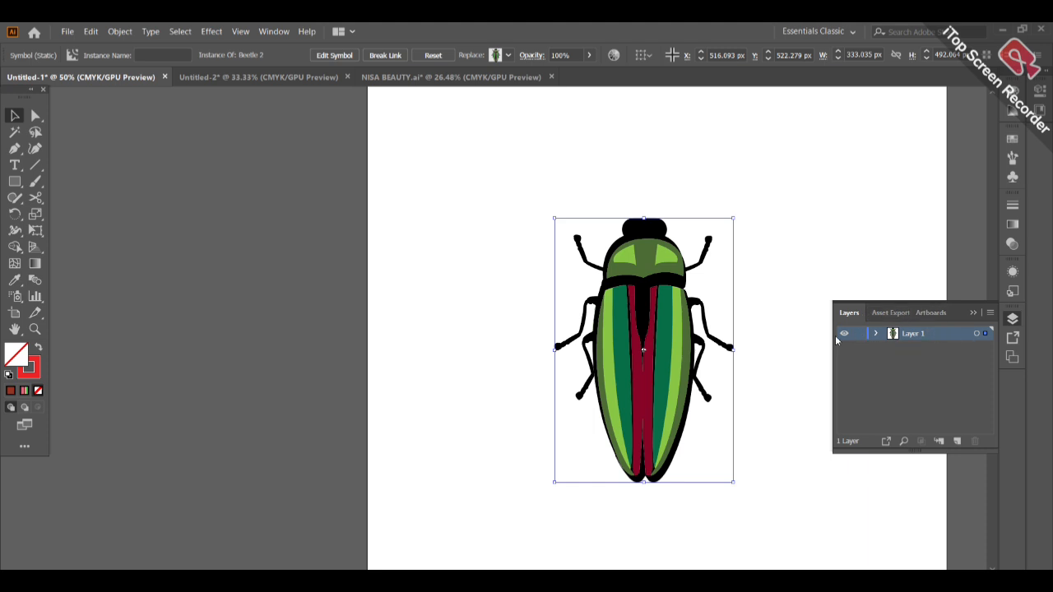
left_click(857, 334)
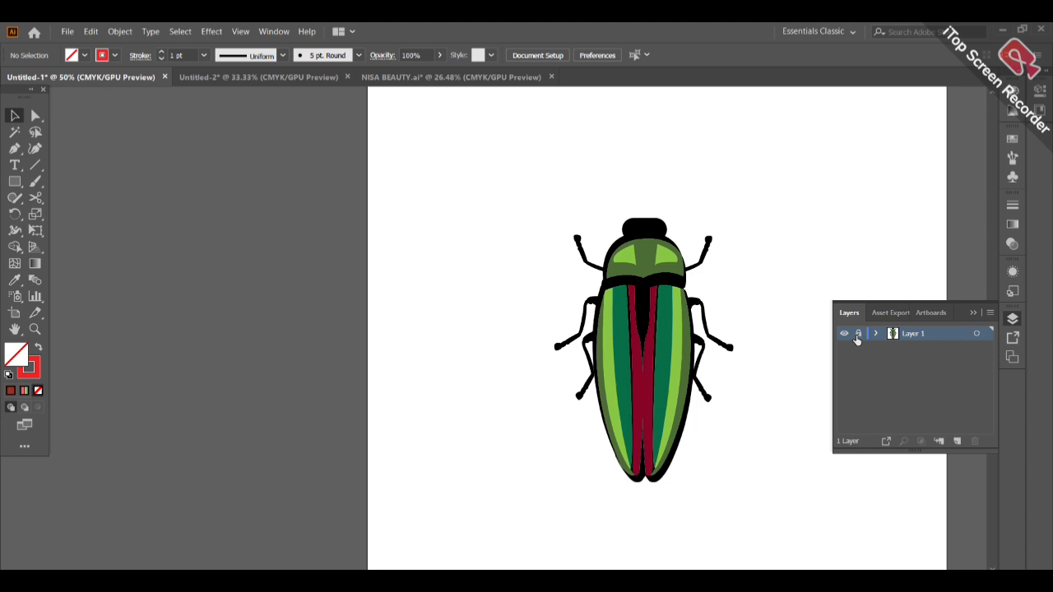
left_click(958, 441)
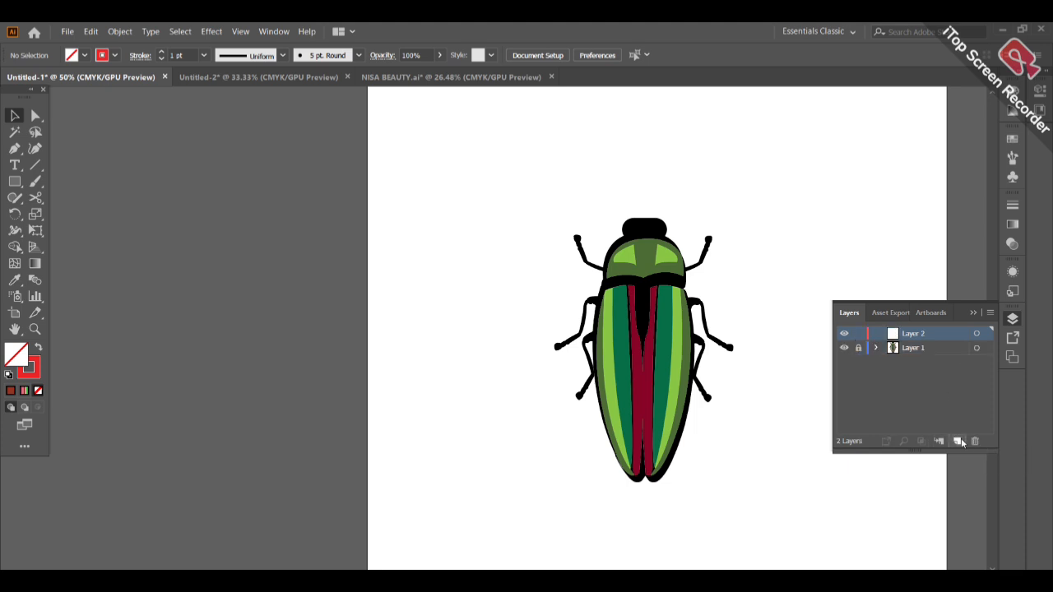
left_click(976, 335)
With the Pen tool at 100% zoom, trace the top and right side of the beetle's black head on Layer 2
left_click(15, 148)
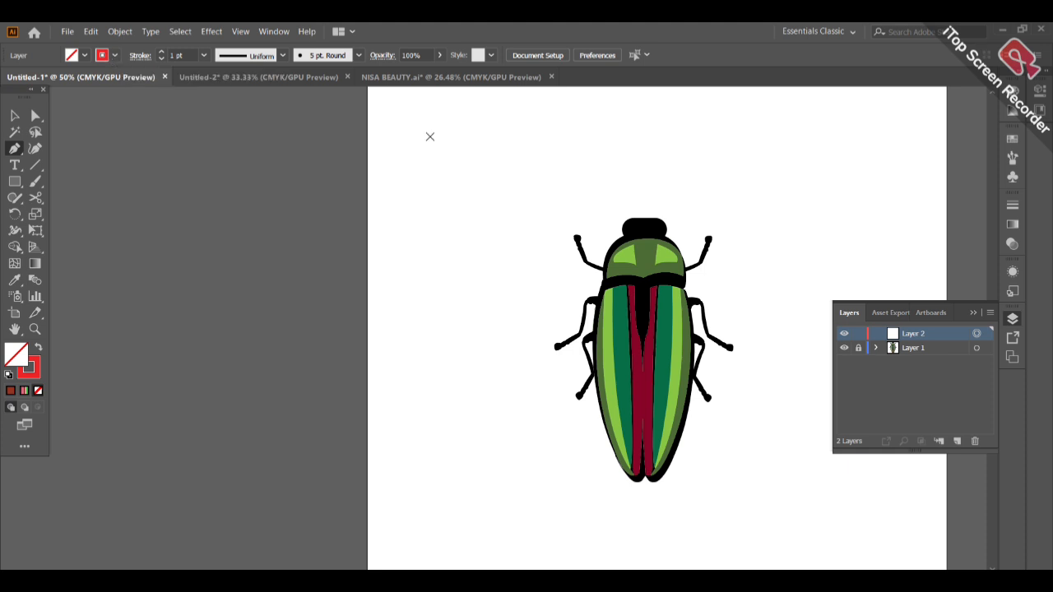
key("ctrl+equal")
key("ctrl+equal")
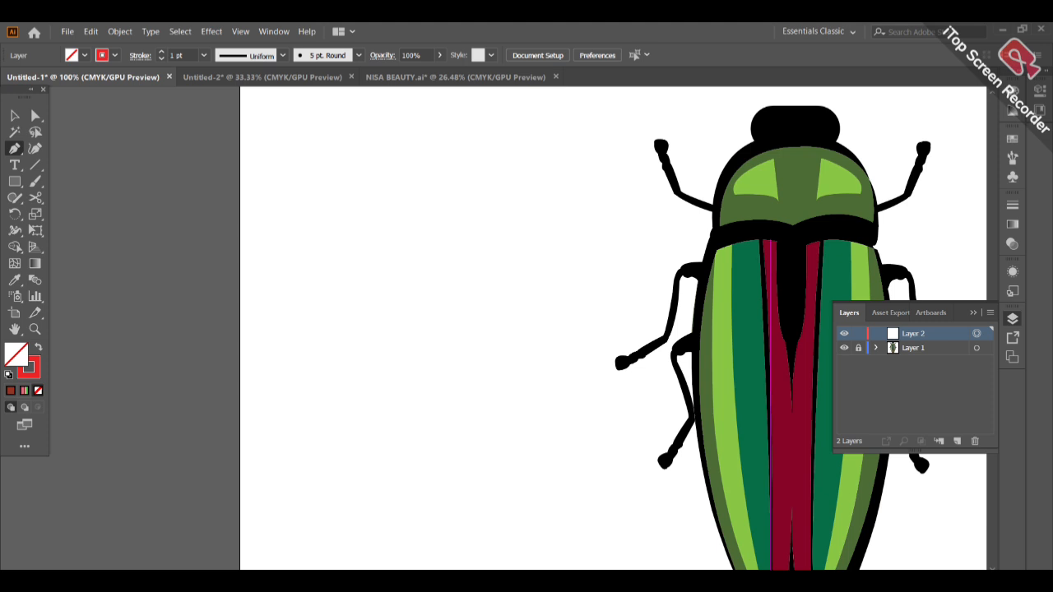
scroll(618, 337, "right", 3)
scroll(617, 338, "left", 2)
scroll(582, 338, "right", 2)
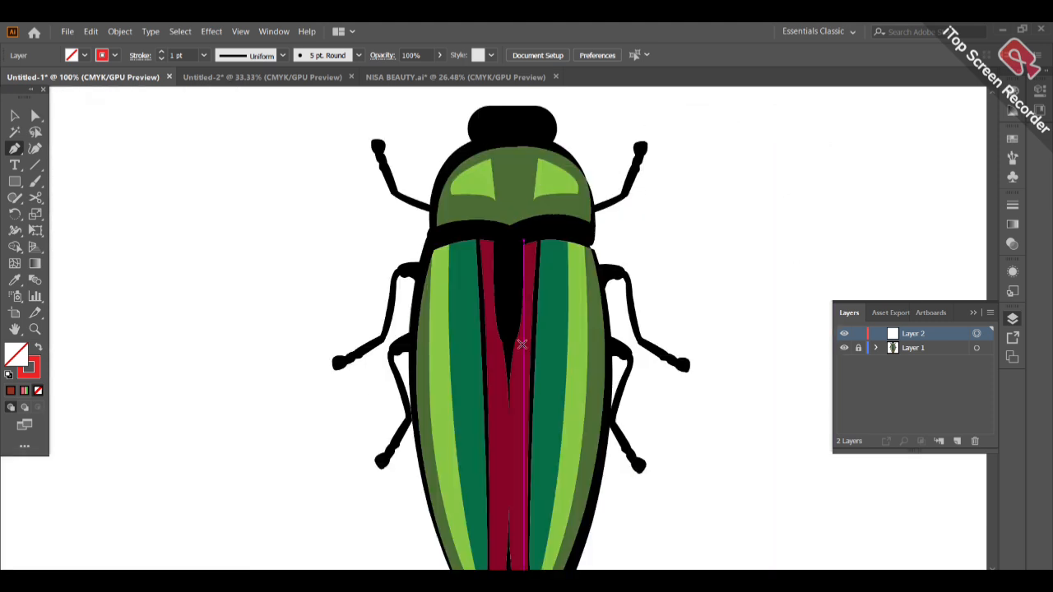
left_click(486, 107)
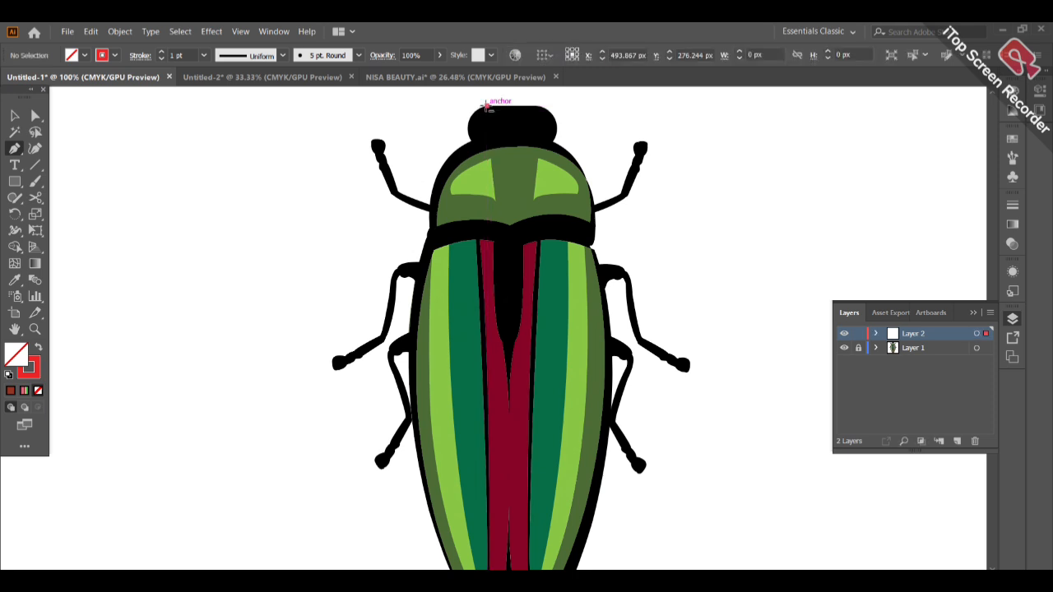
left_click(543, 106)
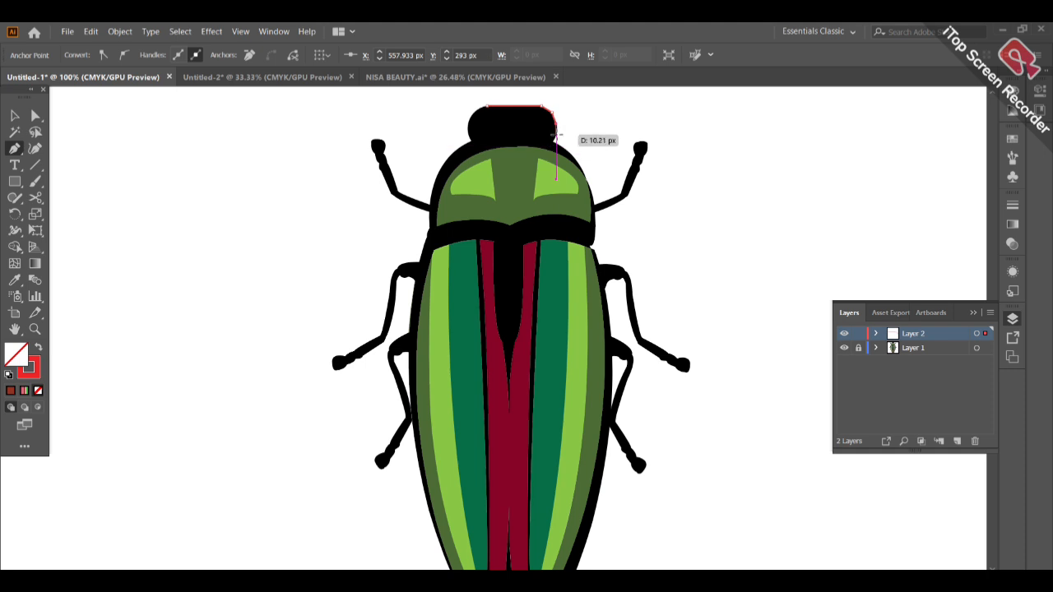
left_click(556, 135)
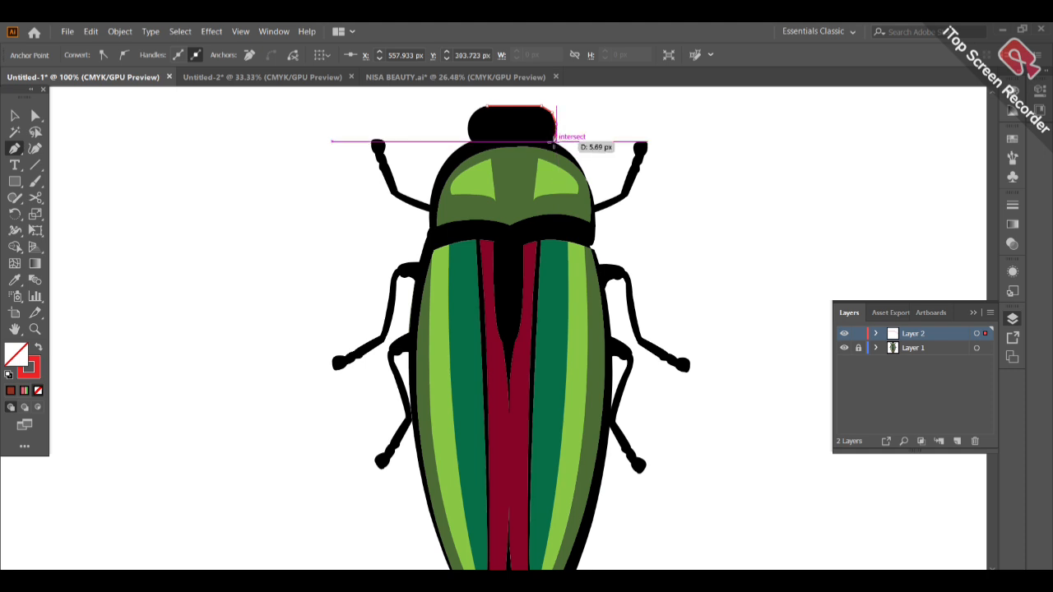
left_click(551, 141)
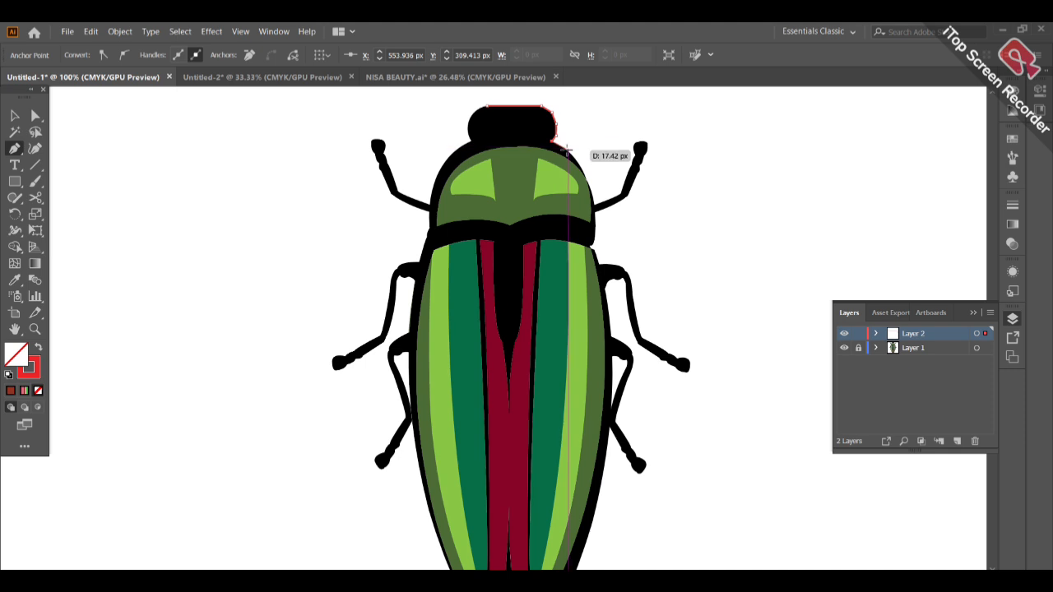
Continue the path down the right edge of the beetle's thorax to its lower-right corner
left_click(570, 152)
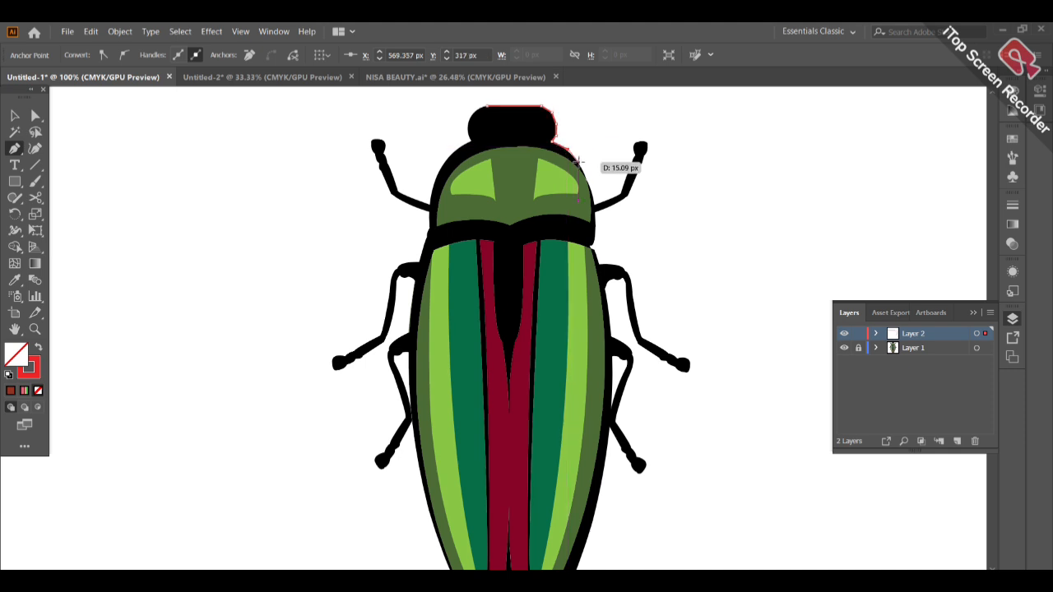
left_click(579, 163)
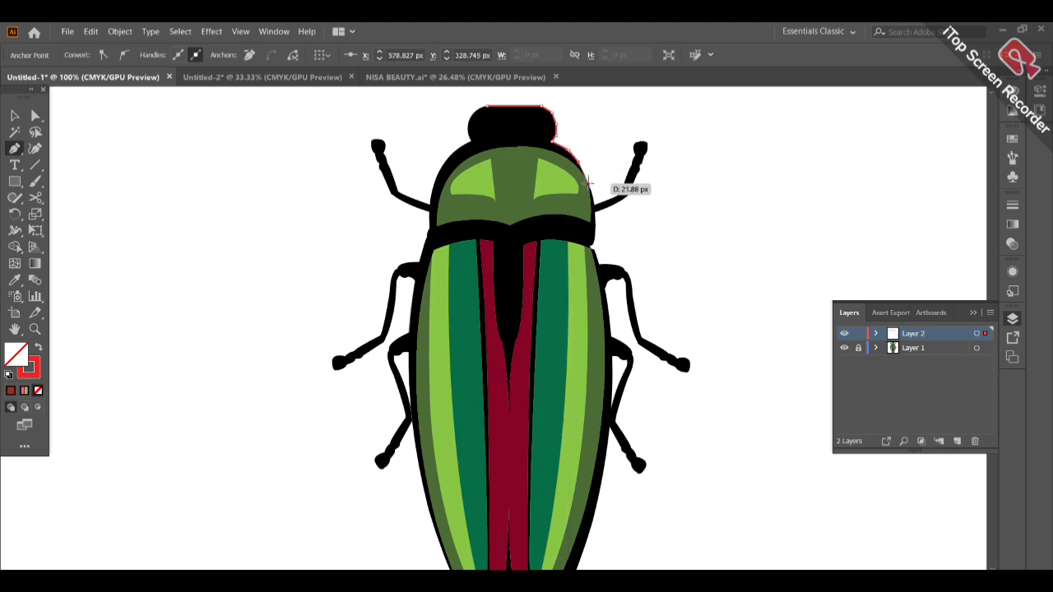
left_click(591, 198)
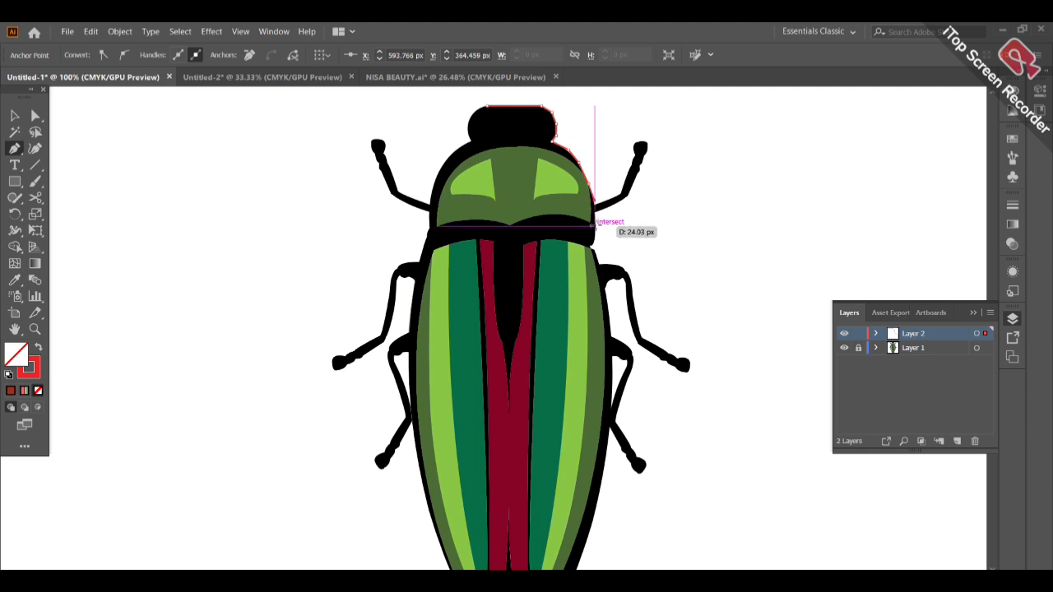
left_click(594, 222)
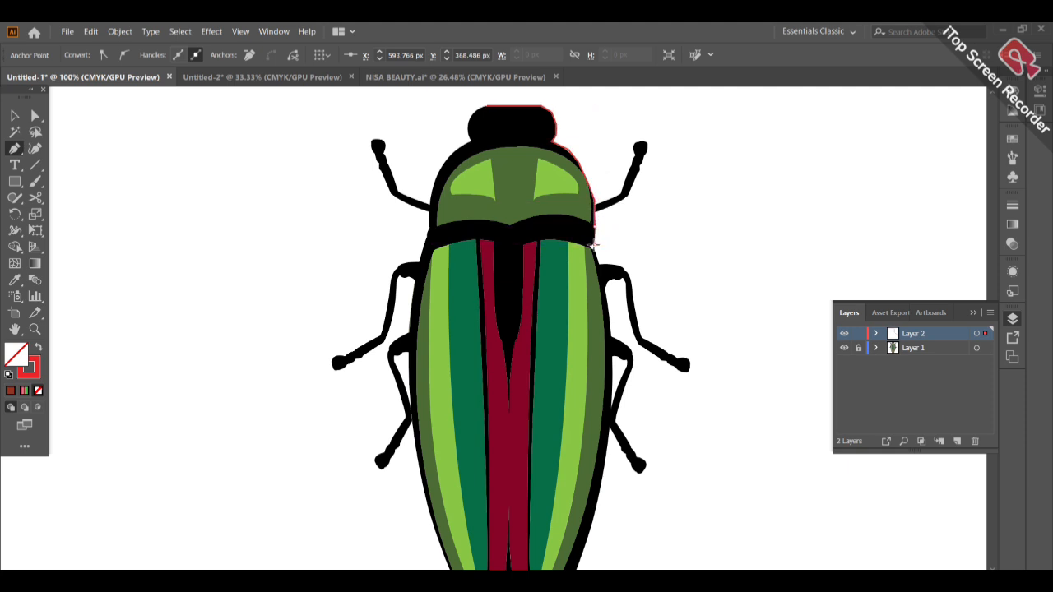
left_click(593, 242)
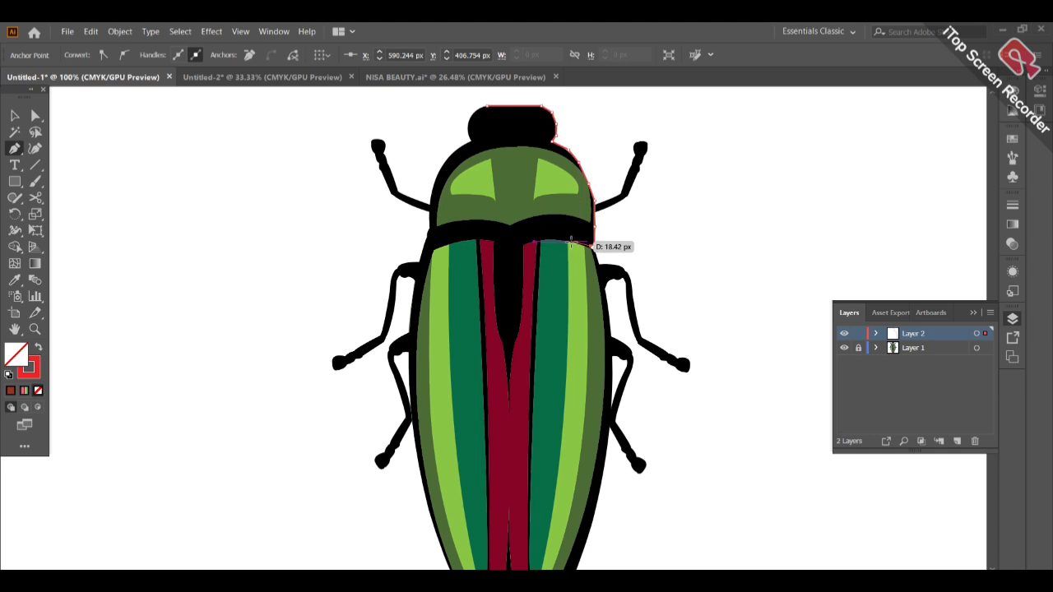
Continue the Pen path along the right wing's top edge and down the inner edge of its dark green stripe
left_click(571, 239)
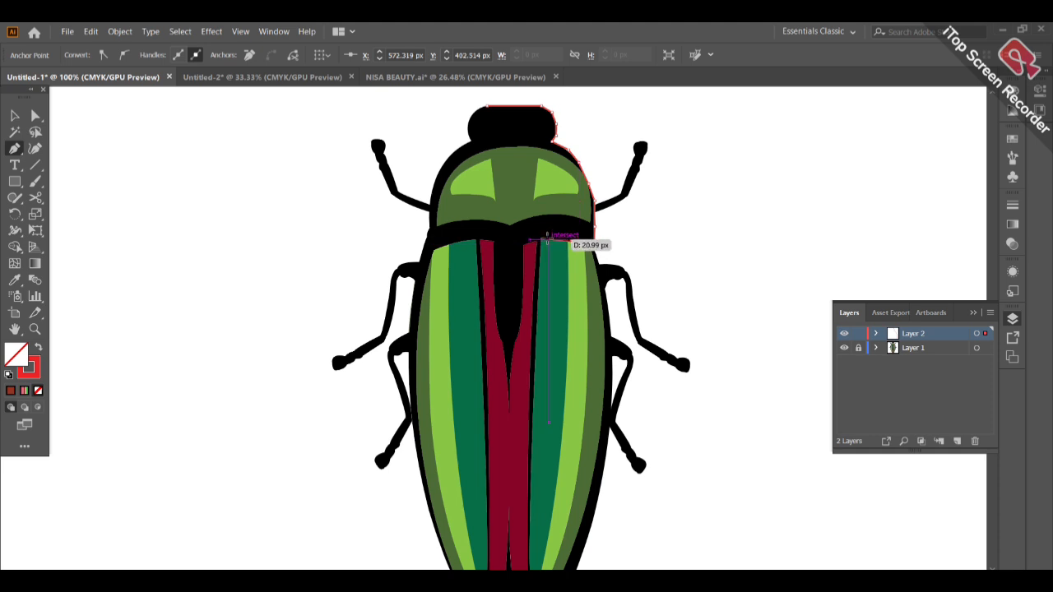
left_click(546, 241)
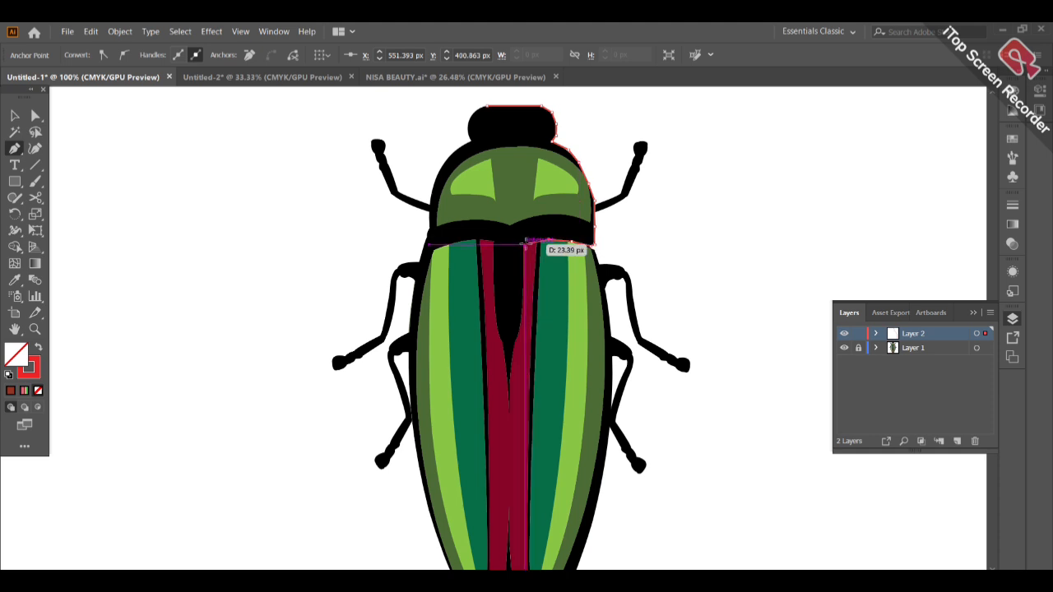
left_click(540, 241)
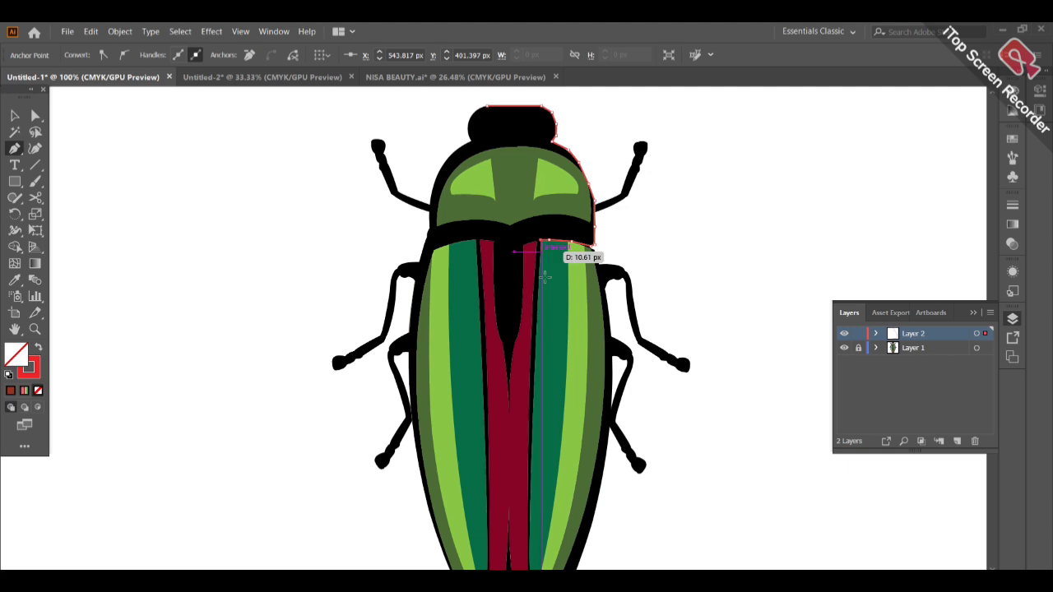
left_click(536, 345)
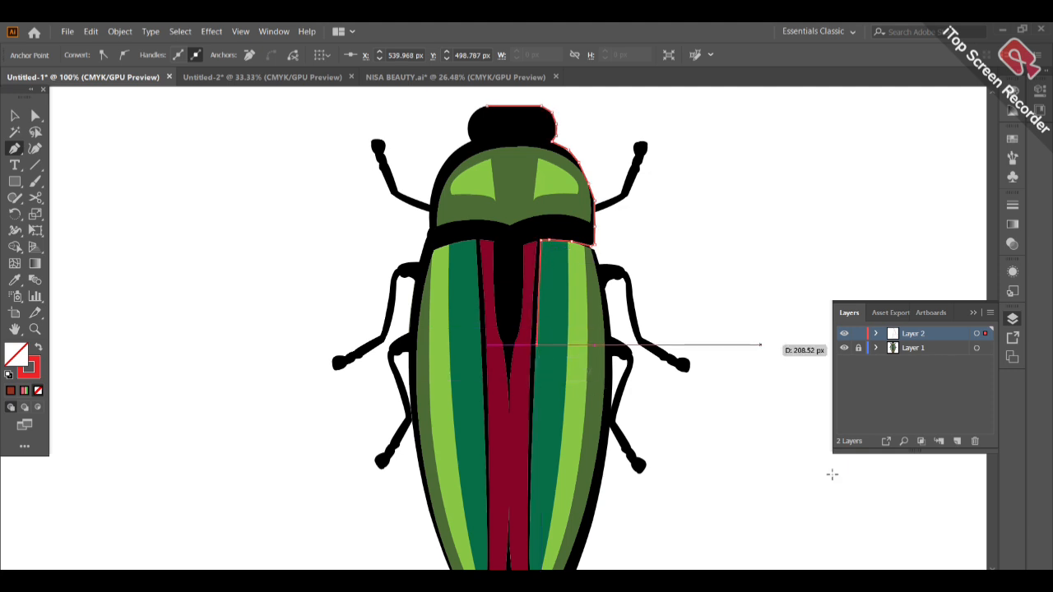
left_click(532, 411)
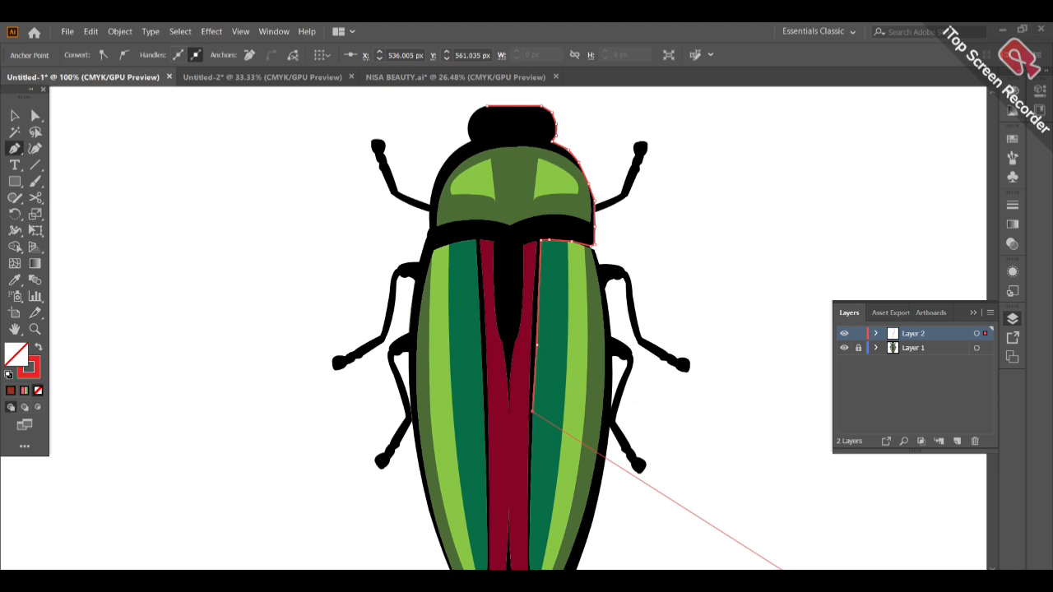
left_click(529, 484)
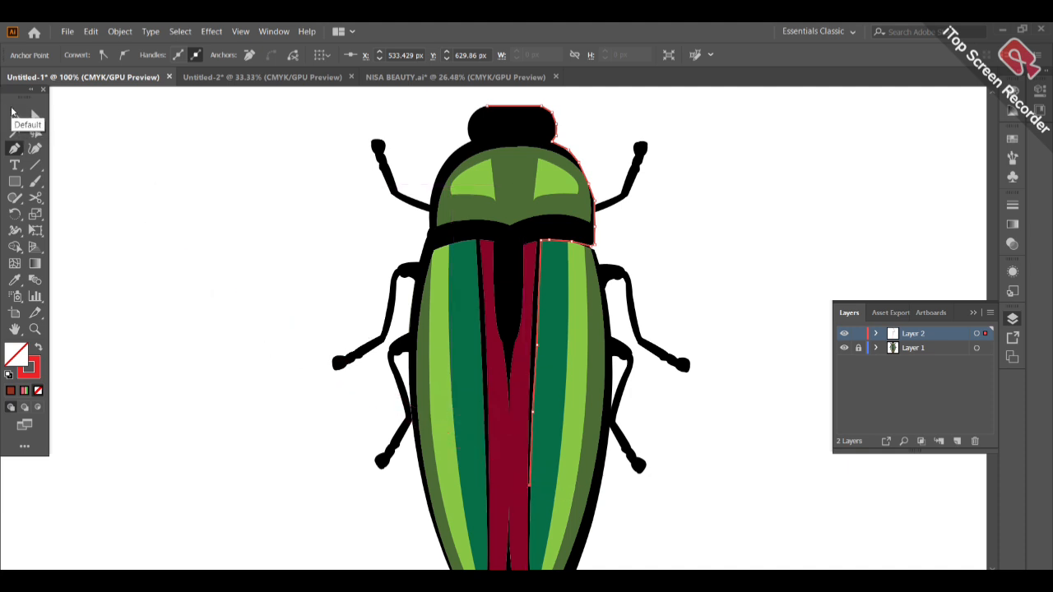
Hide Layer 1 to examine the traced path on its own, deselect the path, and show the layer again
left_click(13, 113)
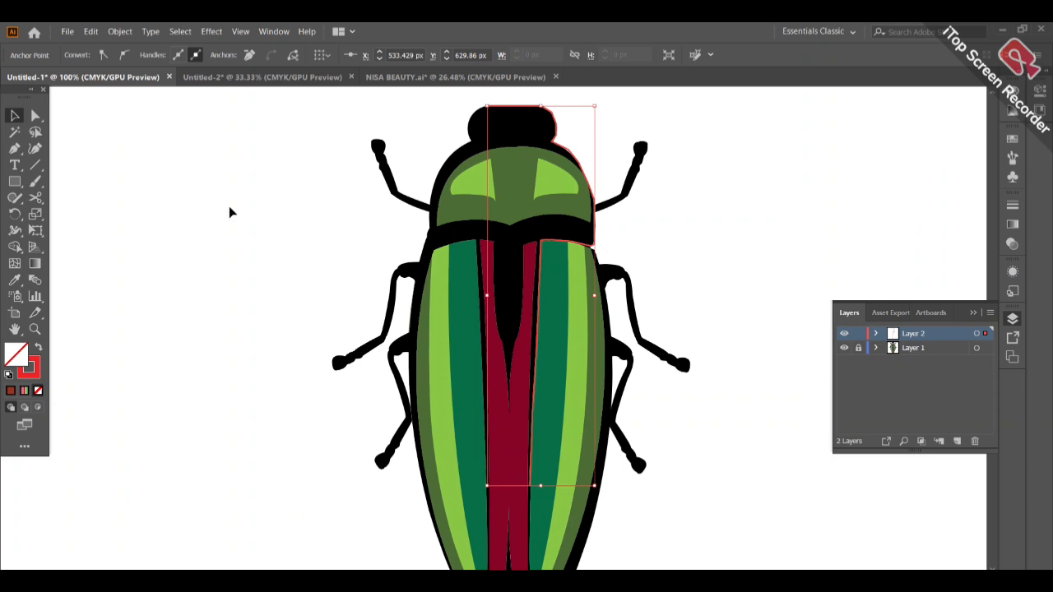
left_click(845, 349)
left_click(765, 351)
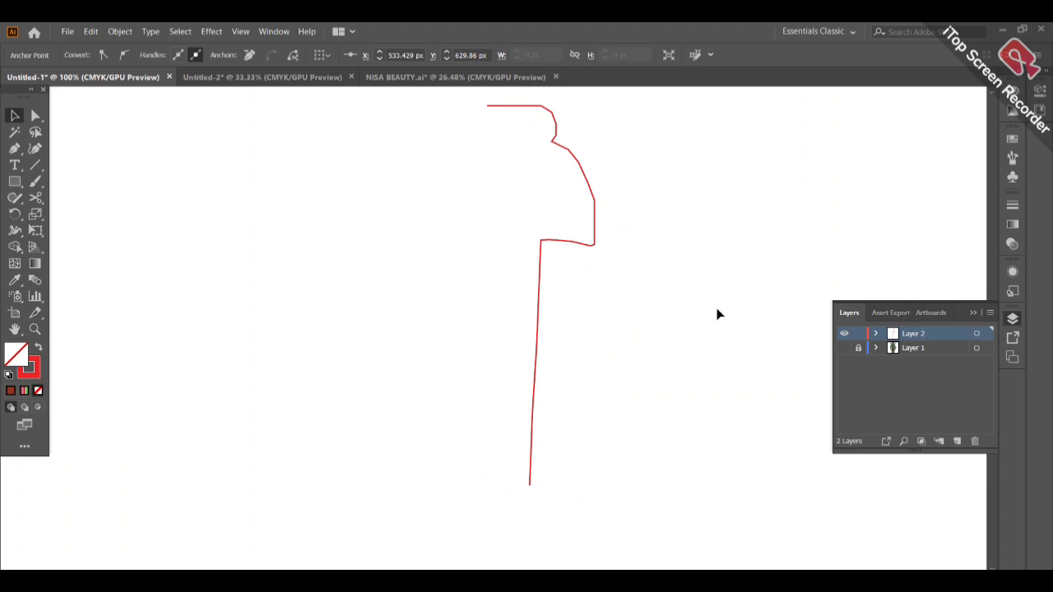
left_click(494, 107)
left_click(429, 159)
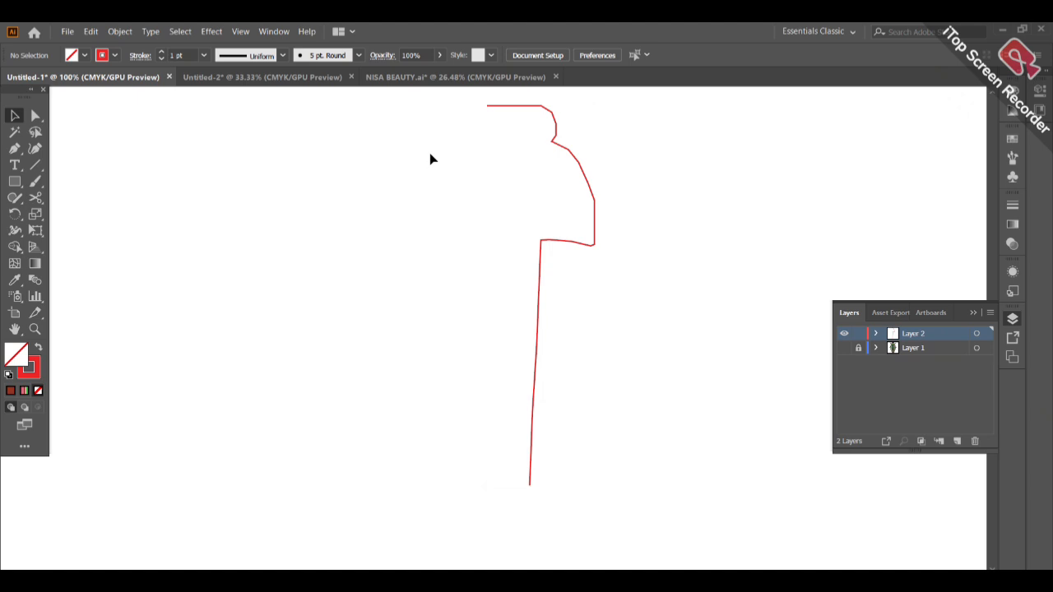
left_click(843, 348)
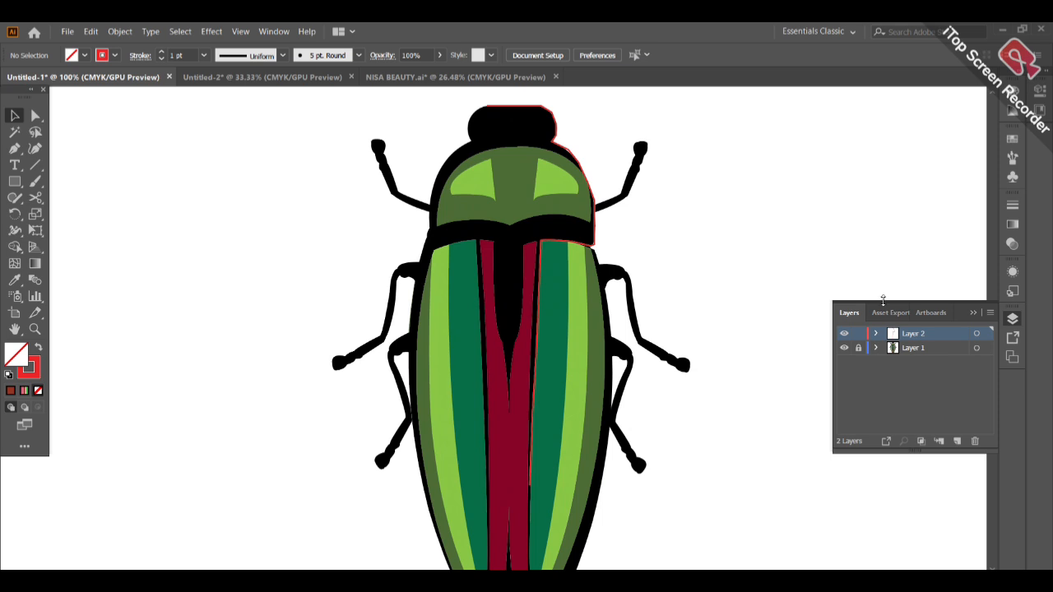
left_click(974, 313)
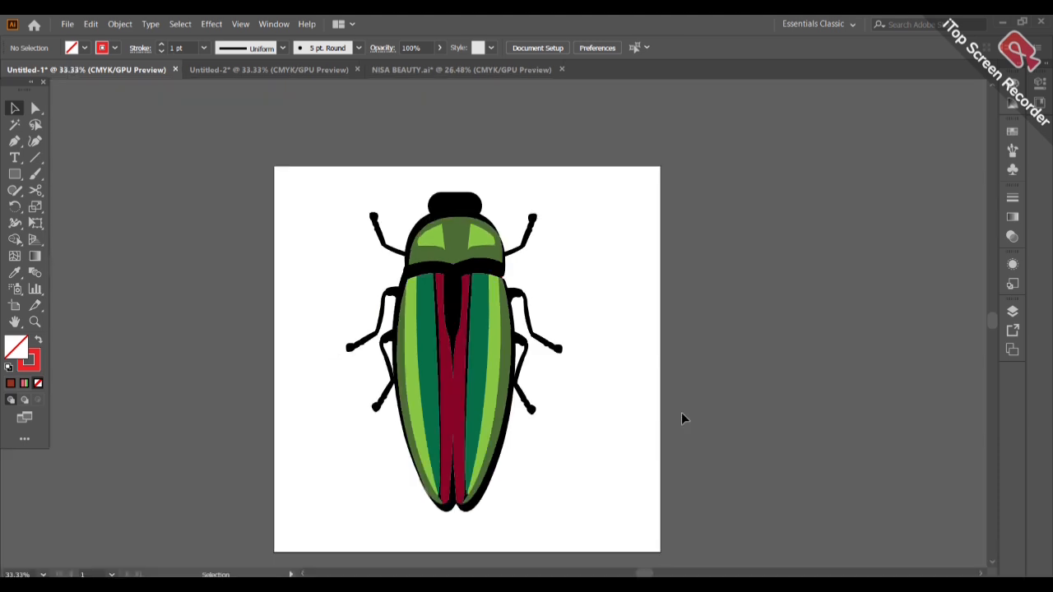
At 100% zoom, trace the top and right side of the beetle's black head with the Pen tool
left_click(478, 403)
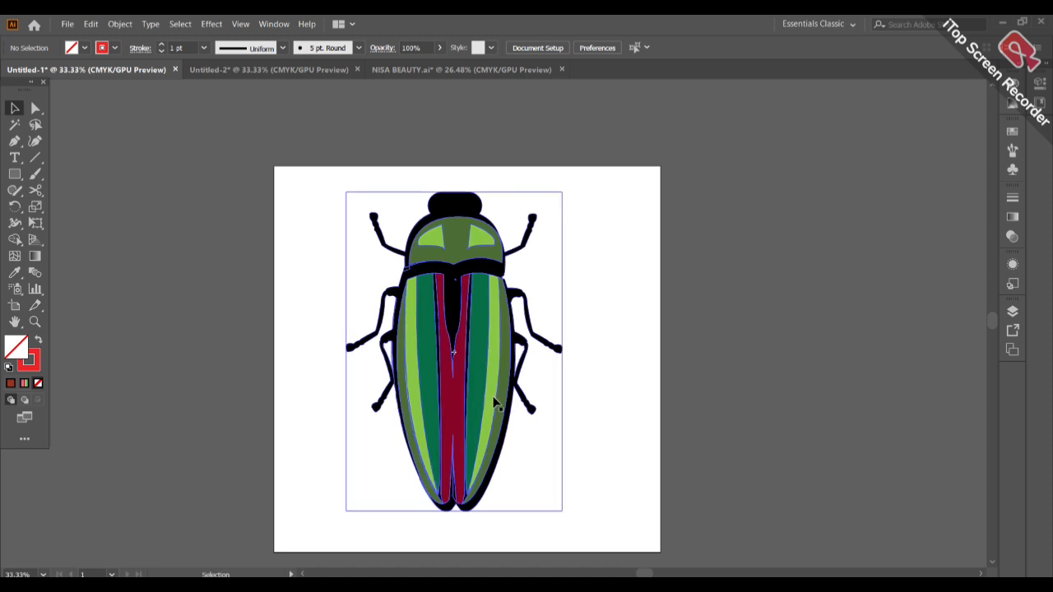
left_click(520, 387)
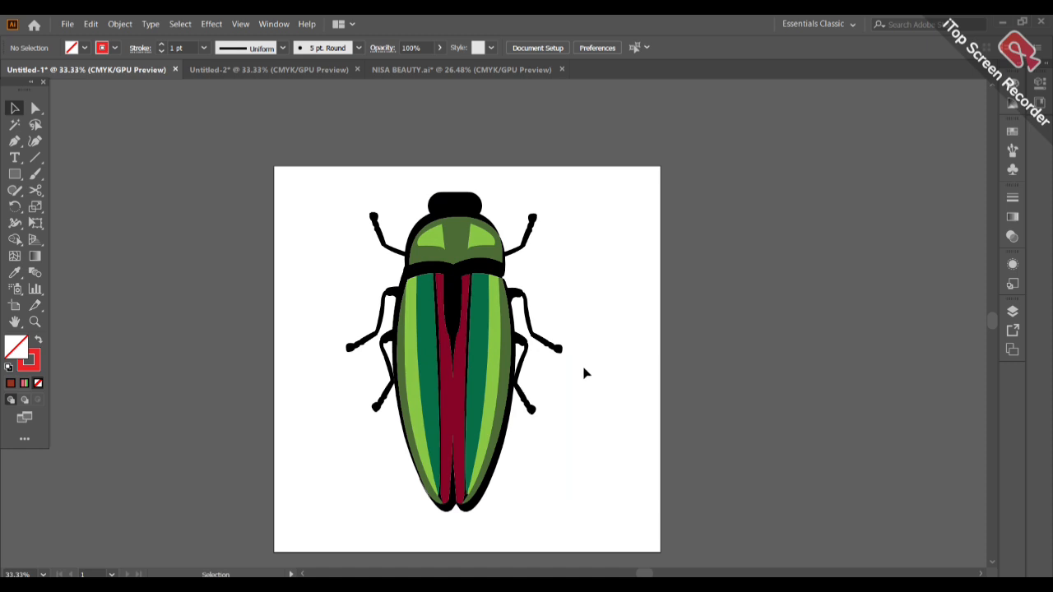
key("ctrl+1")
key("p")
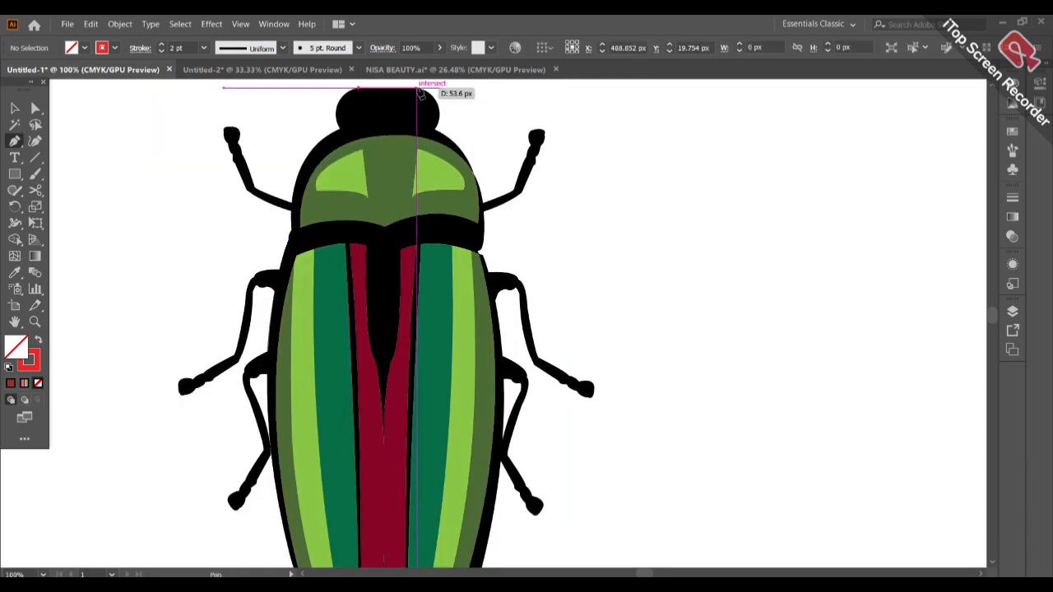
scroll(421, 93, "up", 1)
left_click(418, 117)
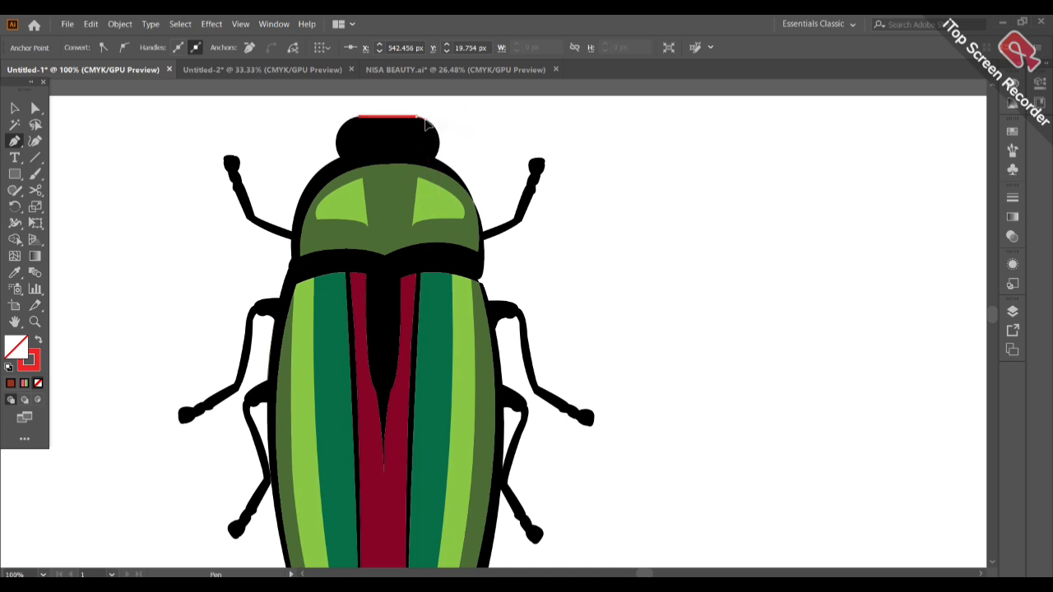
left_click(426, 120)
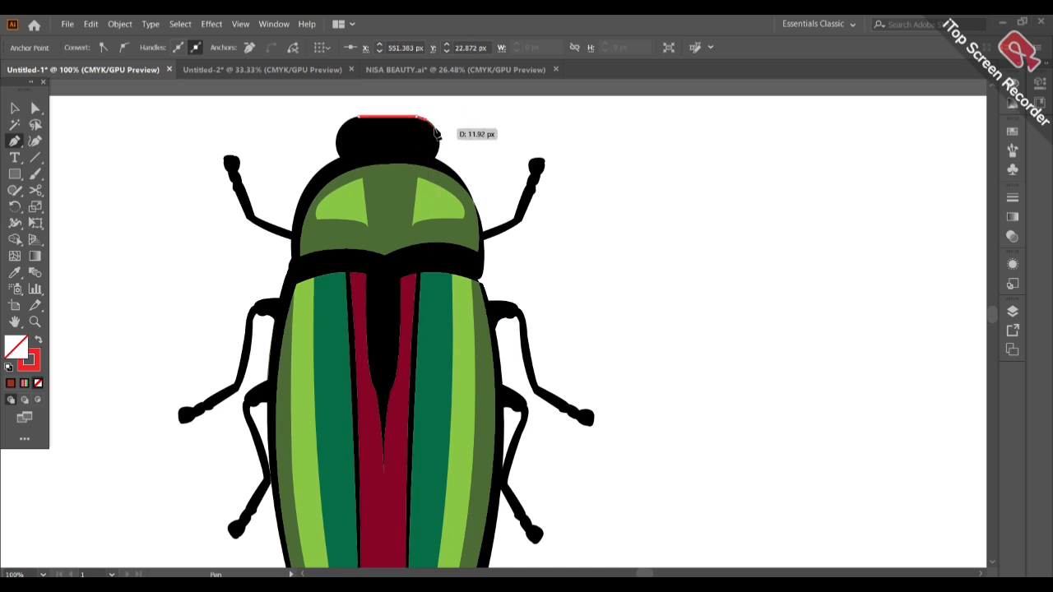
left_click(434, 128)
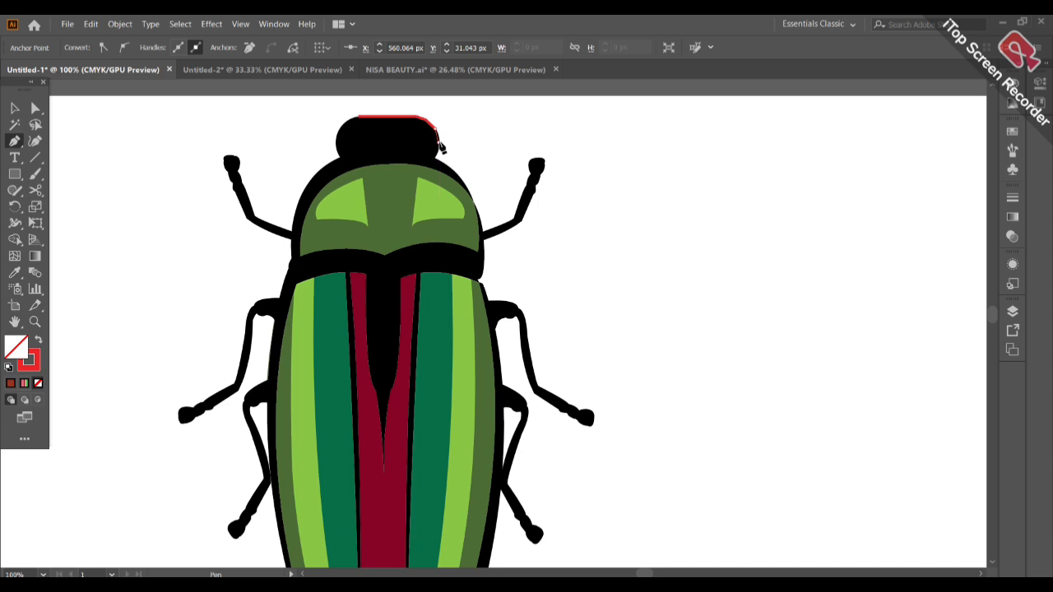
left_click(439, 142)
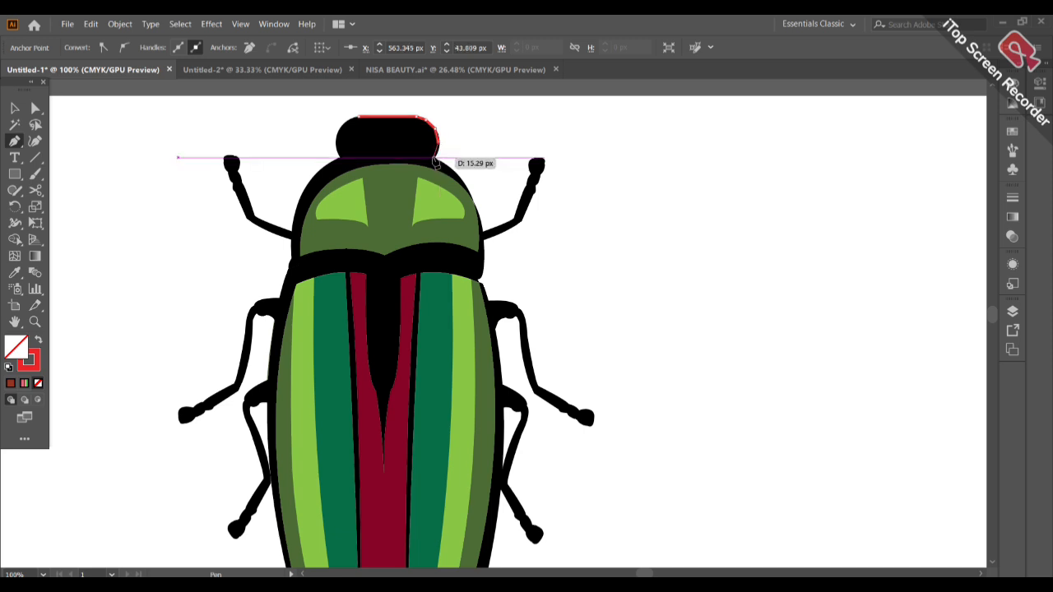
left_click(434, 155)
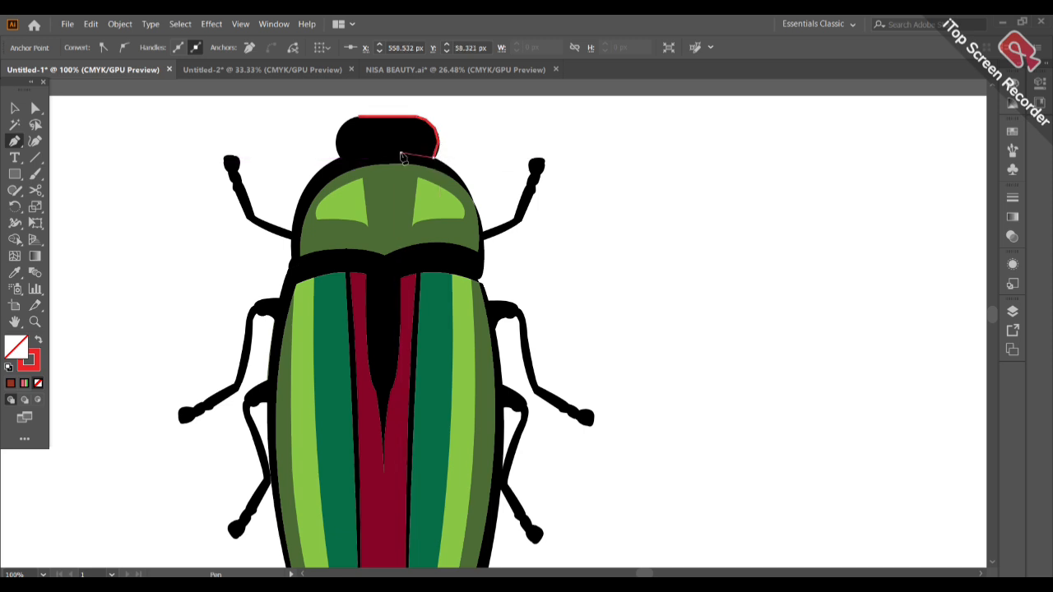
Continue the path along the head's bottom edge and up its left side, closing it at the starting anchor
left_click(402, 154)
left_click(356, 157)
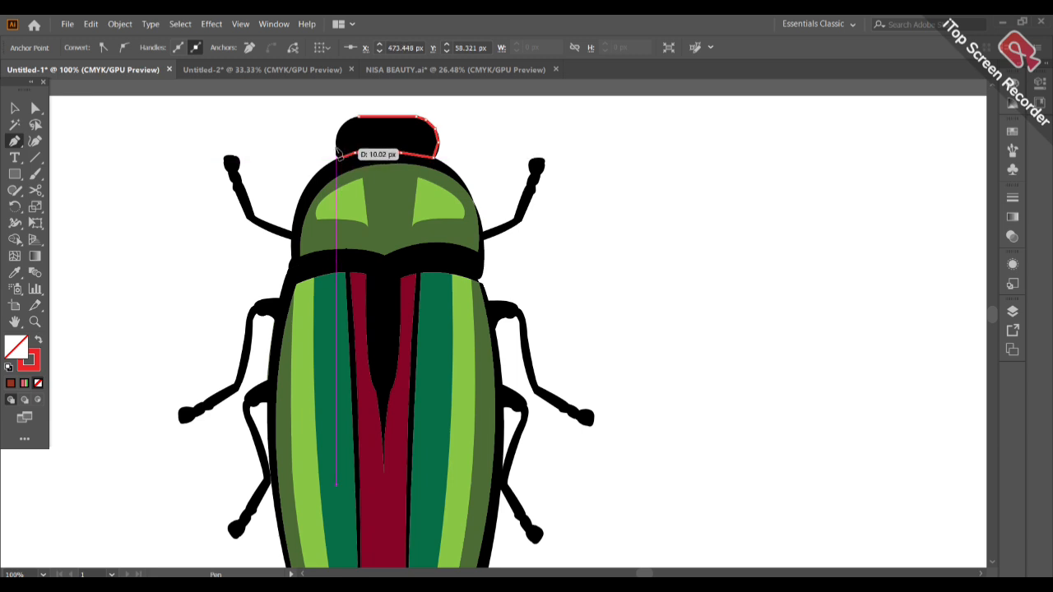
left_click(339, 149)
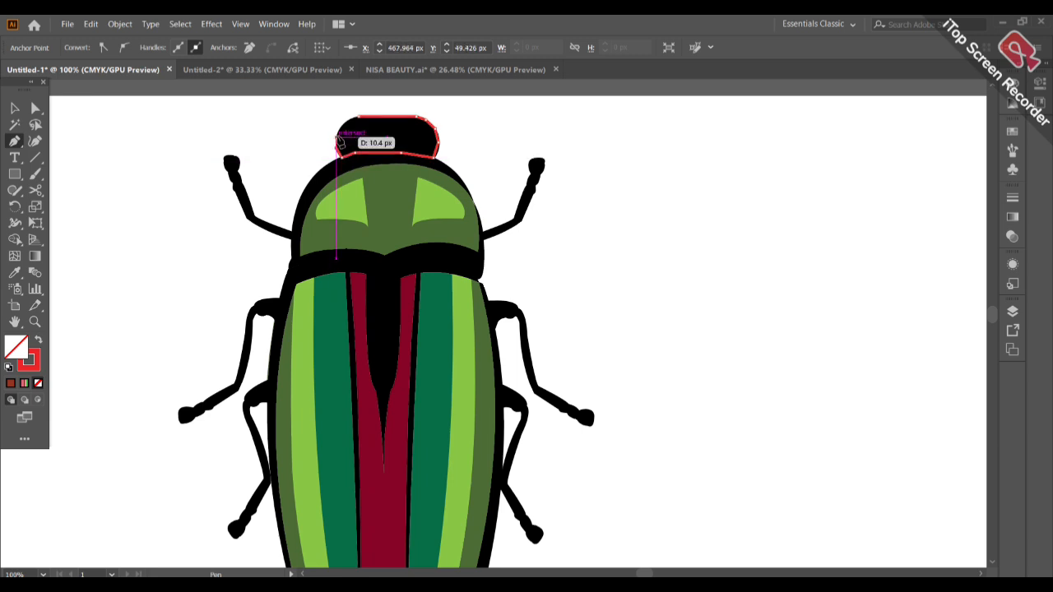
left_click(340, 139)
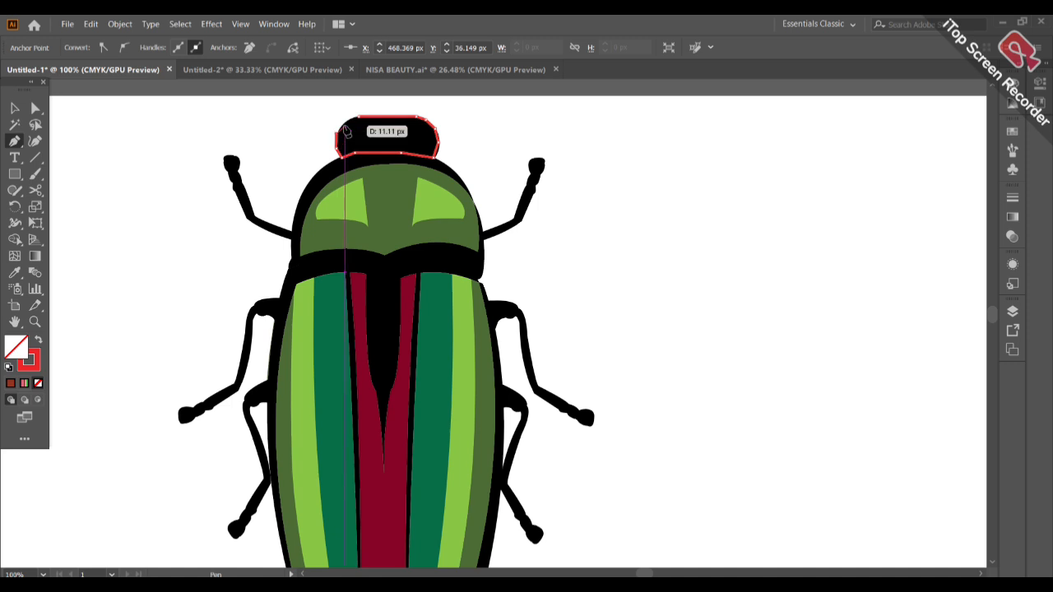
left_click(347, 130)
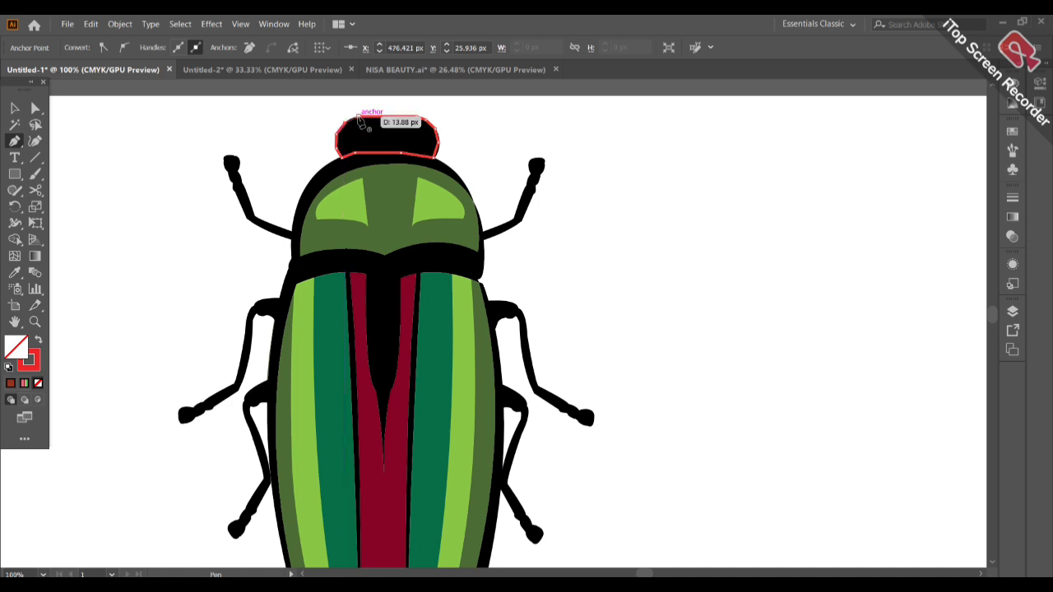
left_click(359, 120)
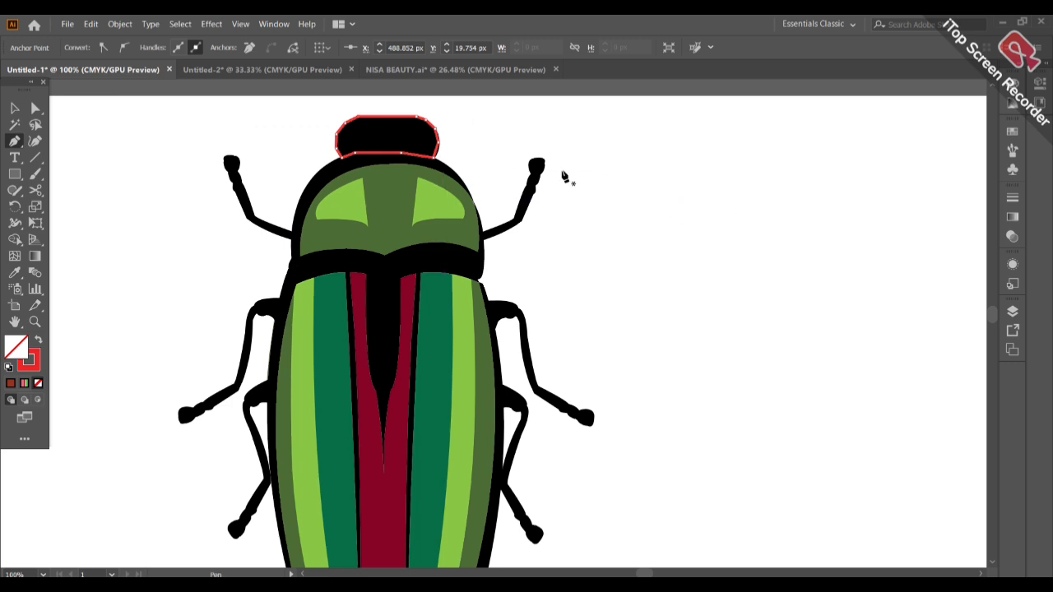
Hide Layer 2 to examine the closed head outline on its own, deselect the outline, and show the layer again
left_click(1012, 314)
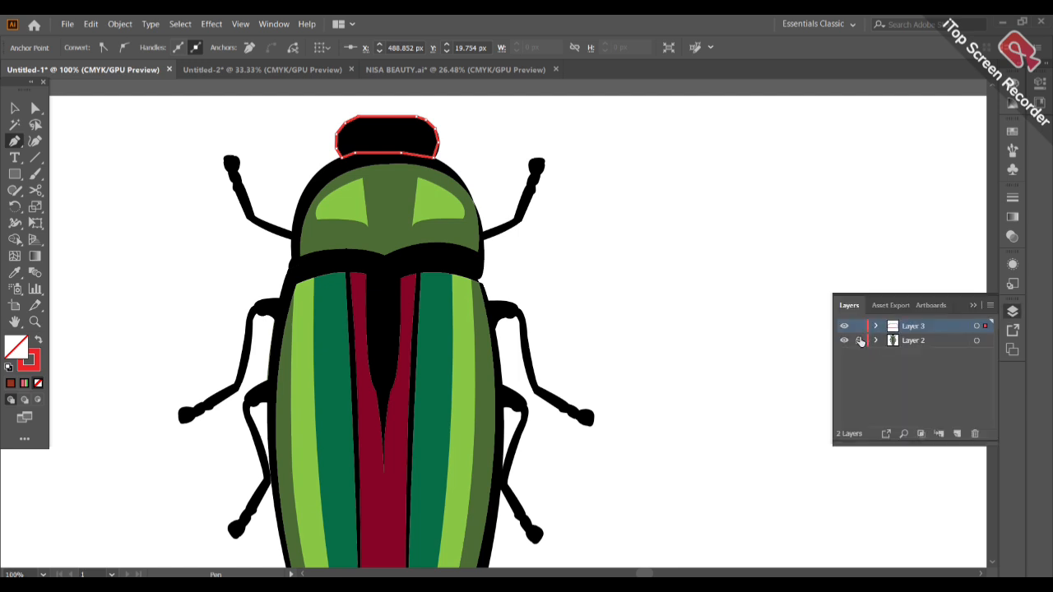
left_click(859, 341)
left_click(844, 341)
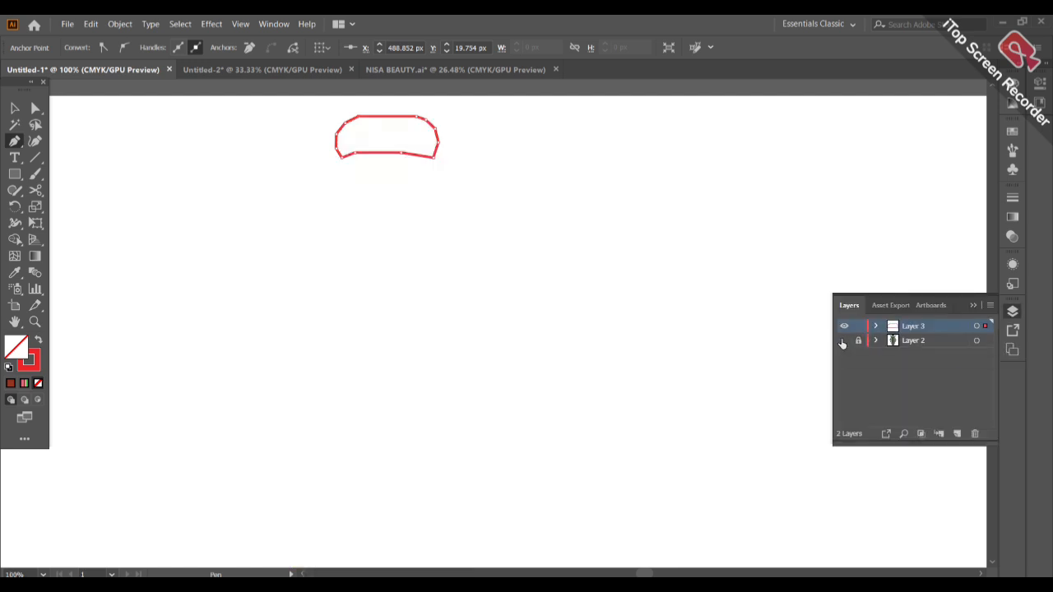
left_click(15, 109)
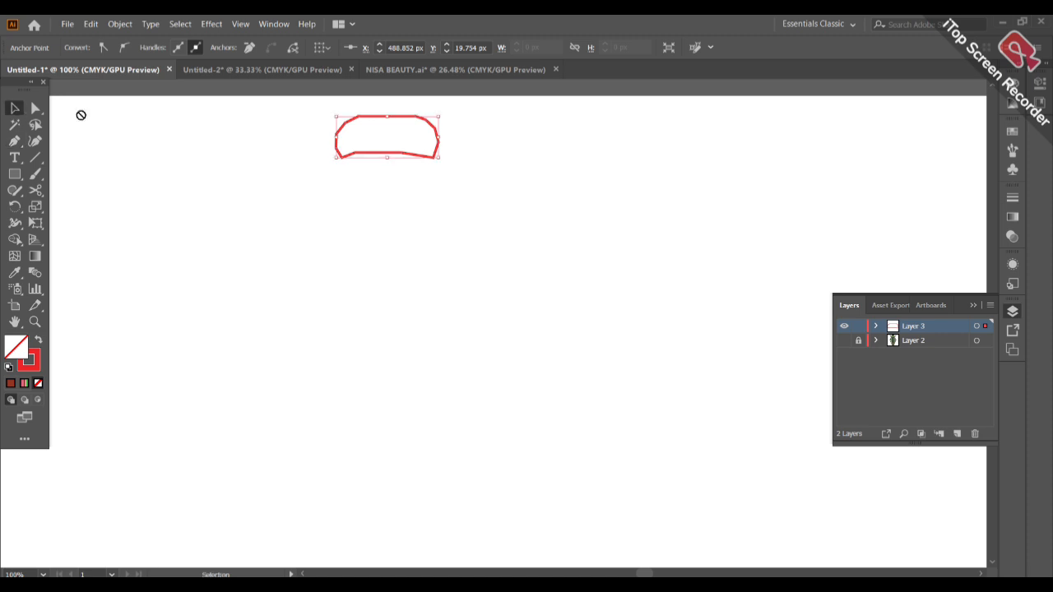
left_click(263, 182)
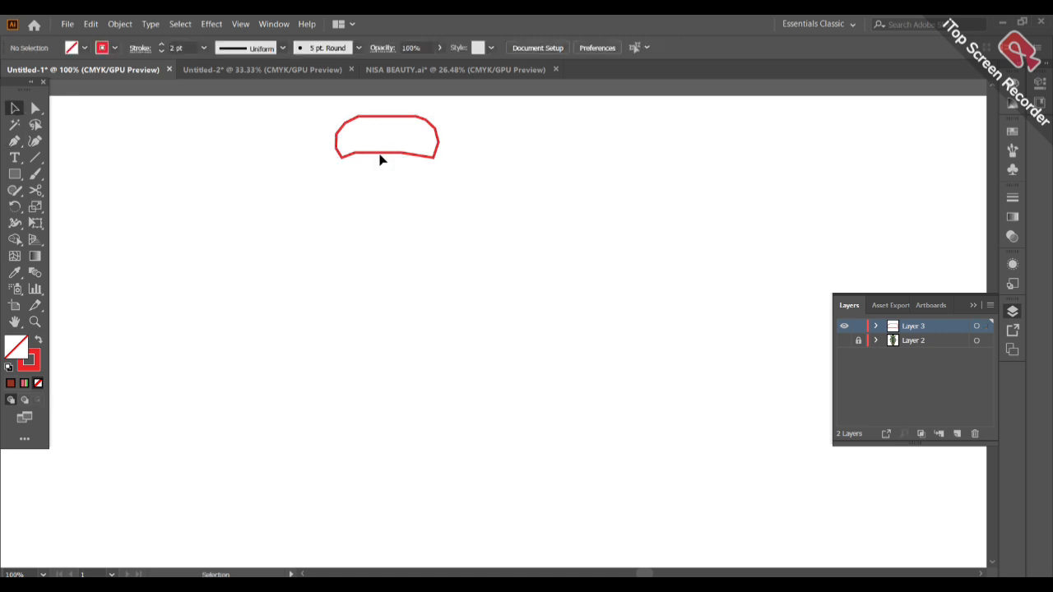
left_click(845, 340)
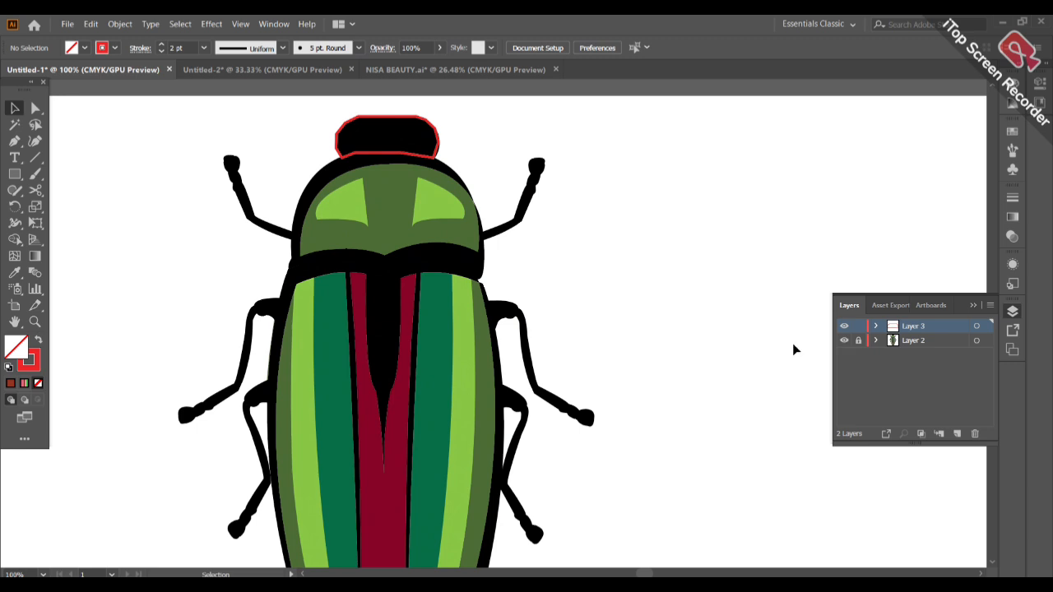
With the Pen tool, trace the wavy lower edge of the beetle's dark green thorax from its left corner to its right corner
left_click(18, 141)
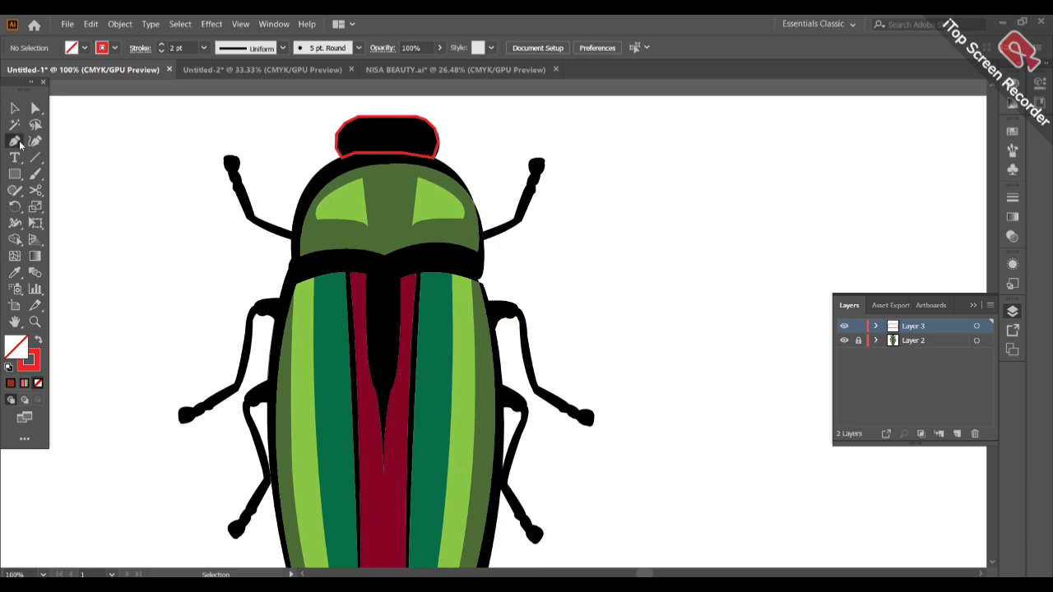
left_click(301, 254)
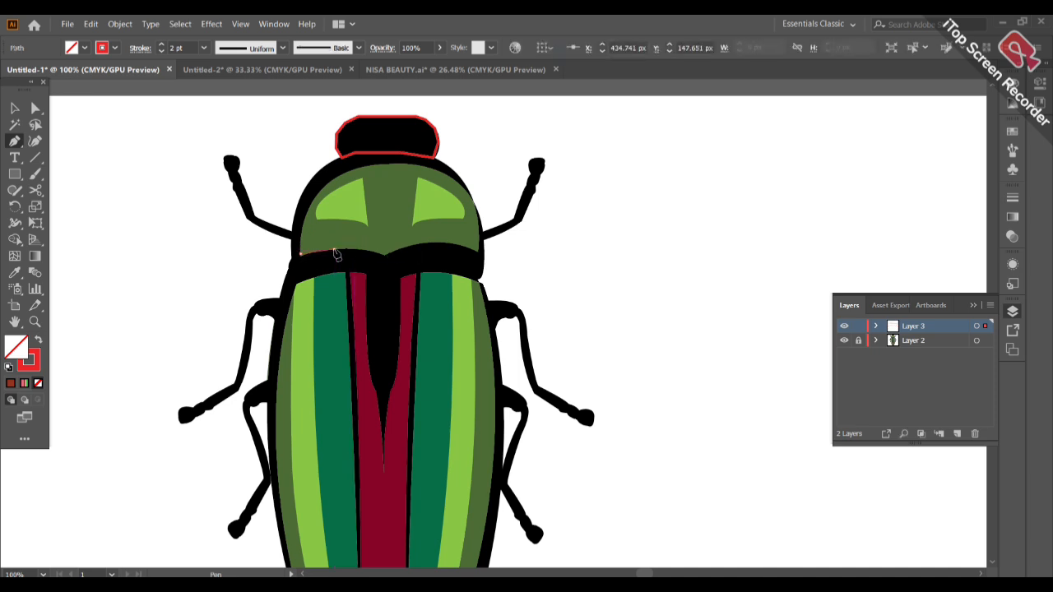
left_click(334, 252)
left_click(359, 253)
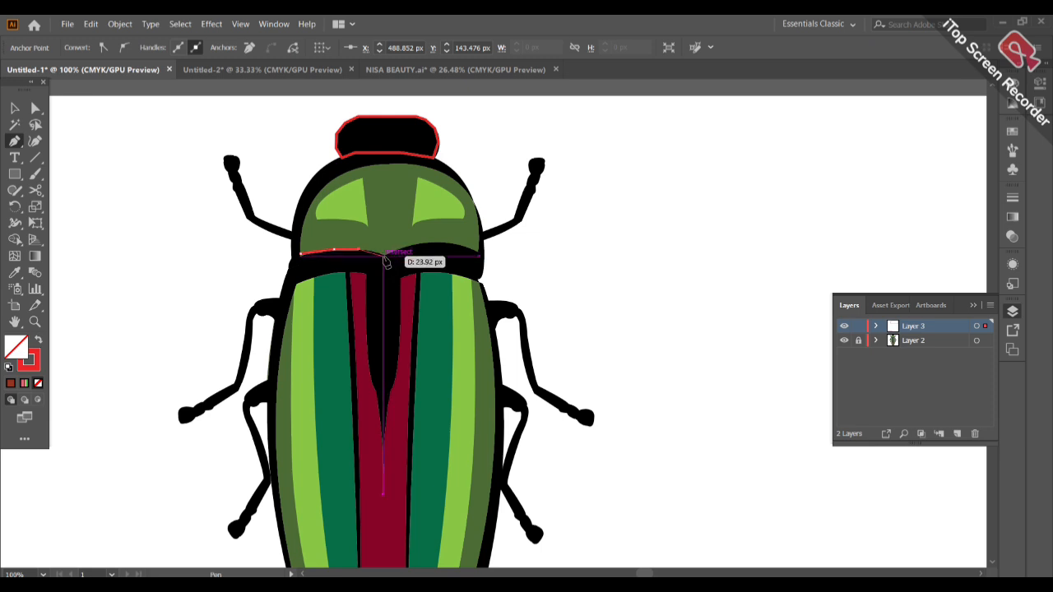
left_click(383, 258)
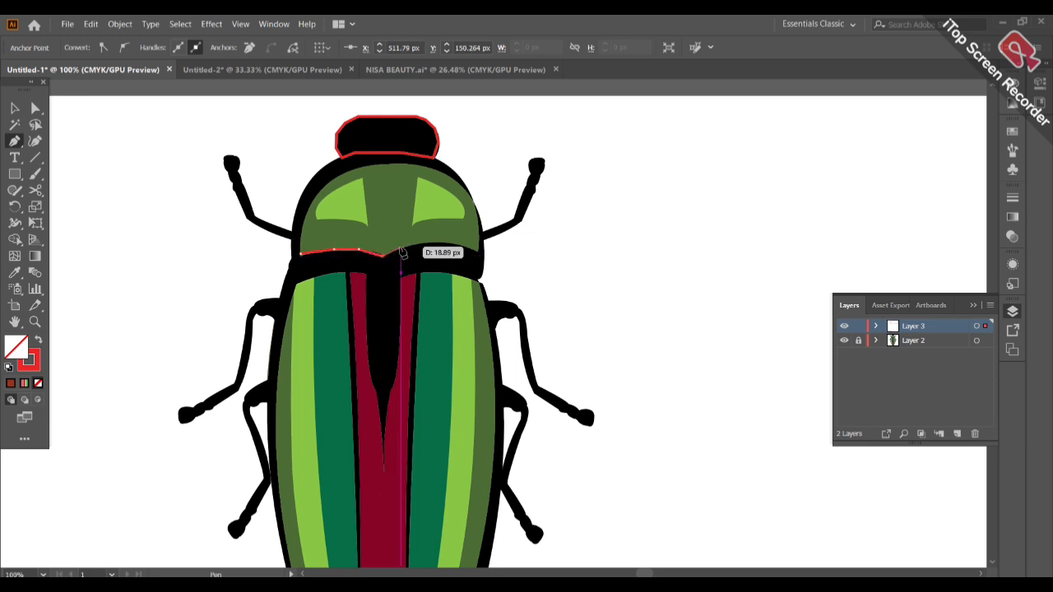
left_click(403, 250)
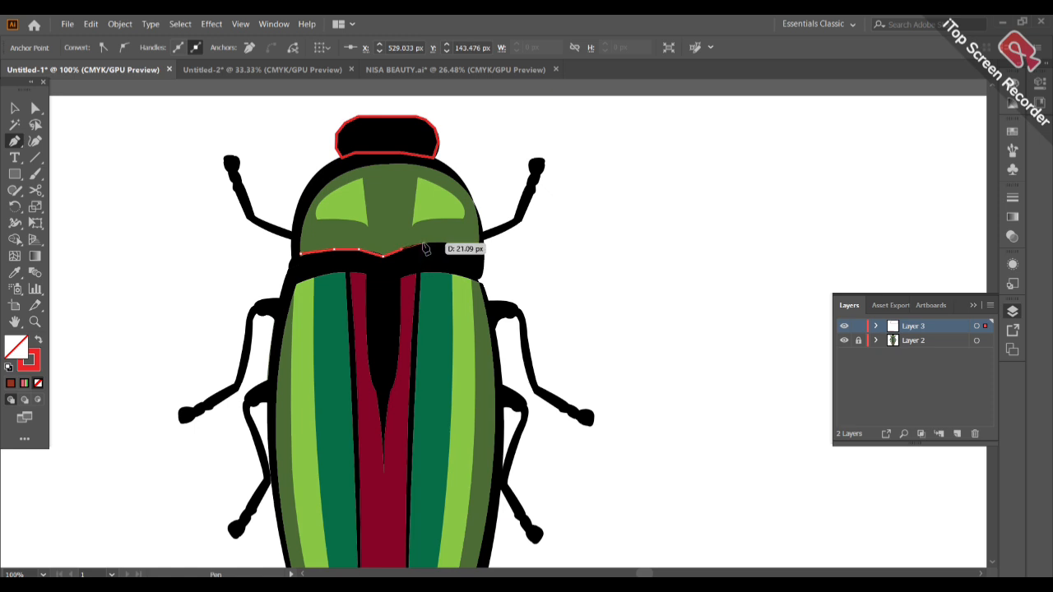
left_click(424, 244)
left_click(445, 244)
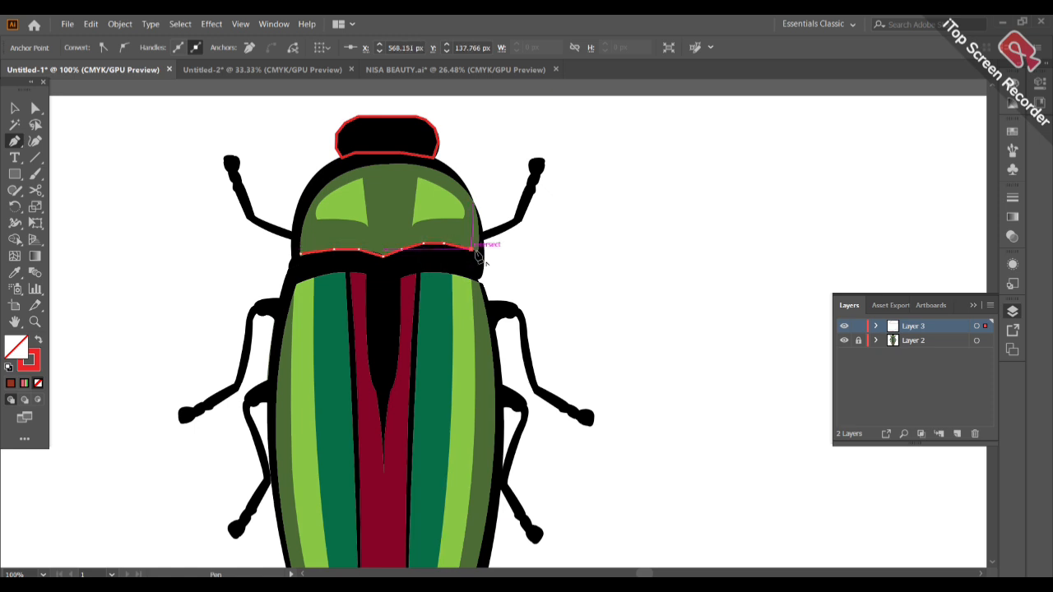
left_click(480, 252)
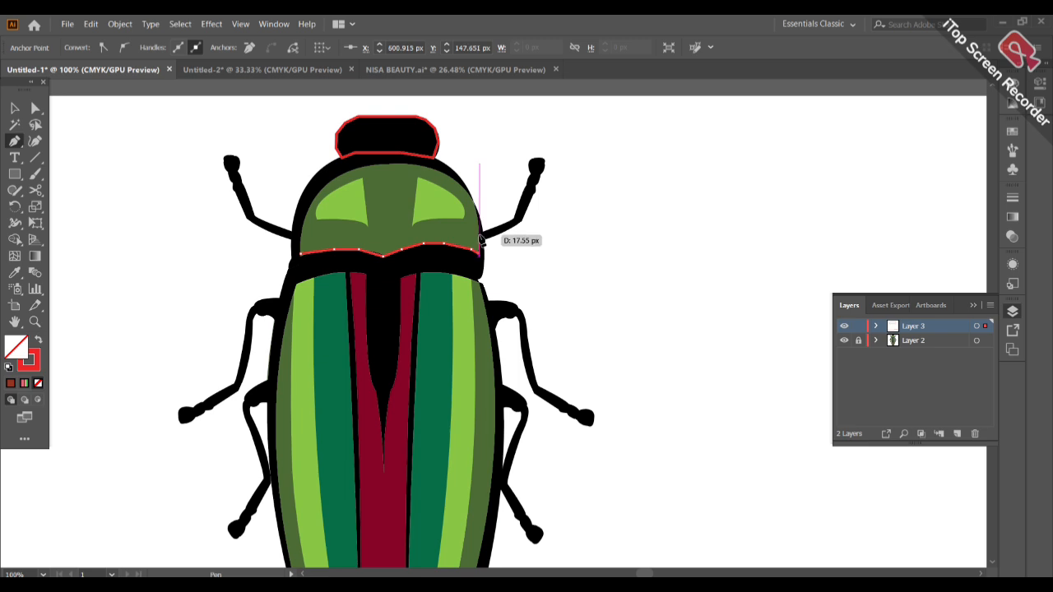
Continue the path up the thorax's right side, over its curved top and down the left side, closing it at the starting anchor
left_click(479, 239)
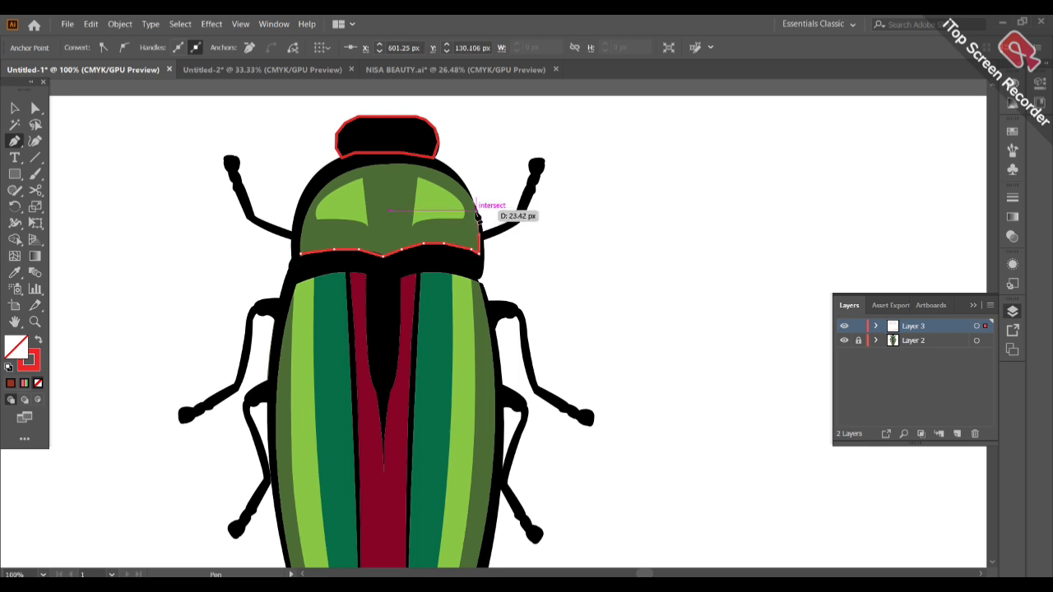
left_click(466, 191)
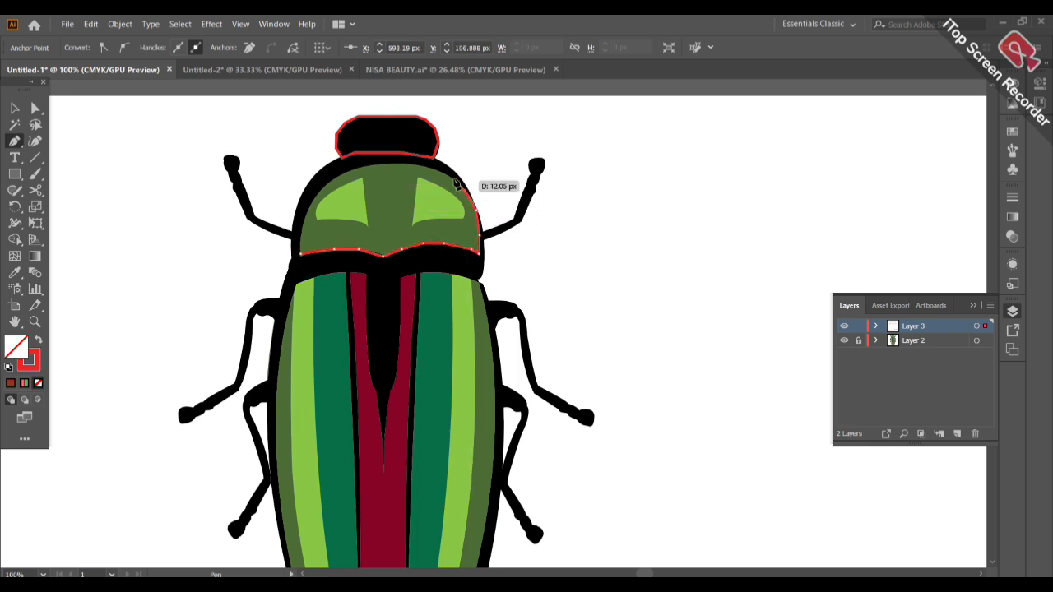
left_click(453, 179)
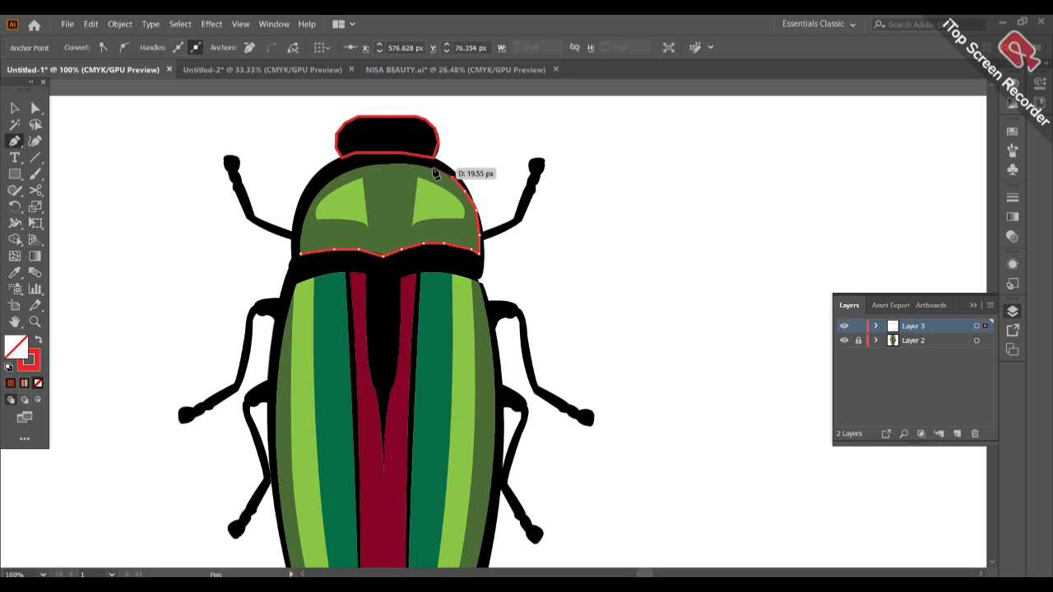
left_click(411, 167)
left_click(410, 165)
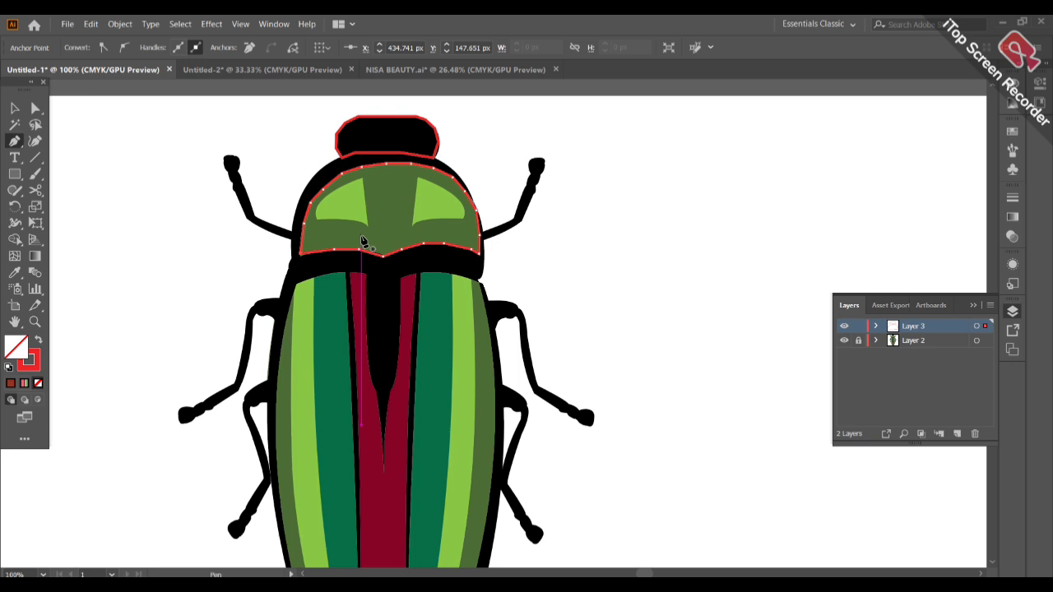
Trace the light green patch on the right of the thorax as a closed Pen path, redoing the anchor on its upper curve
left_click(417, 176)
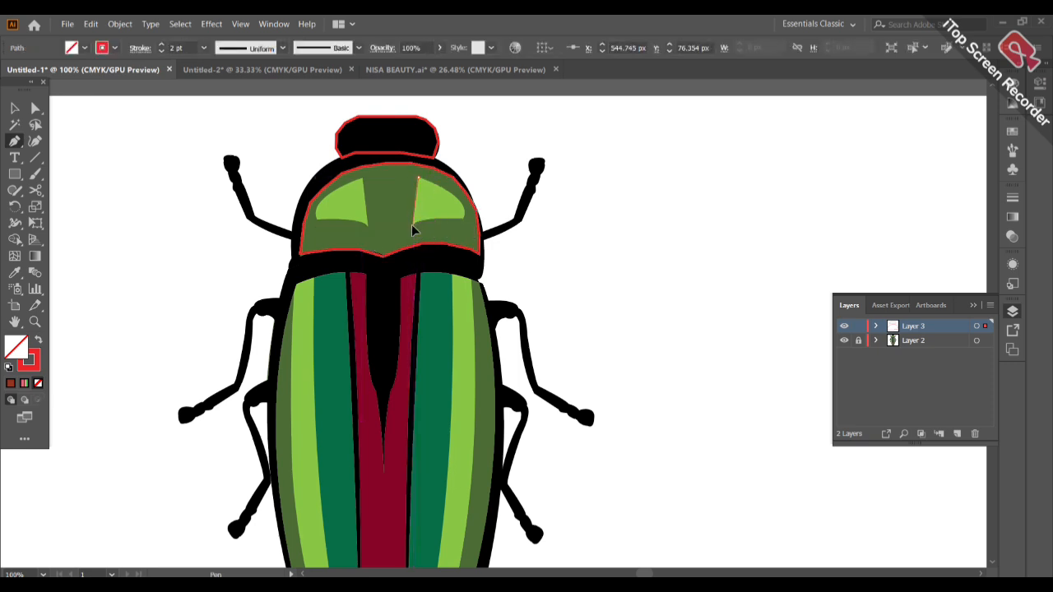
left_click(413, 224)
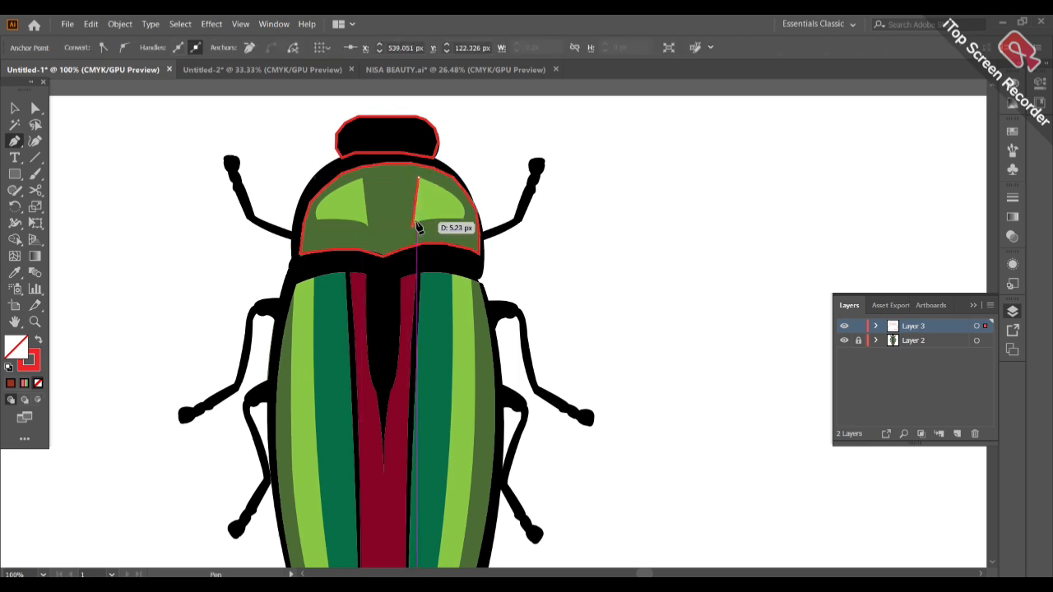
left_click(461, 223)
left_click(465, 219)
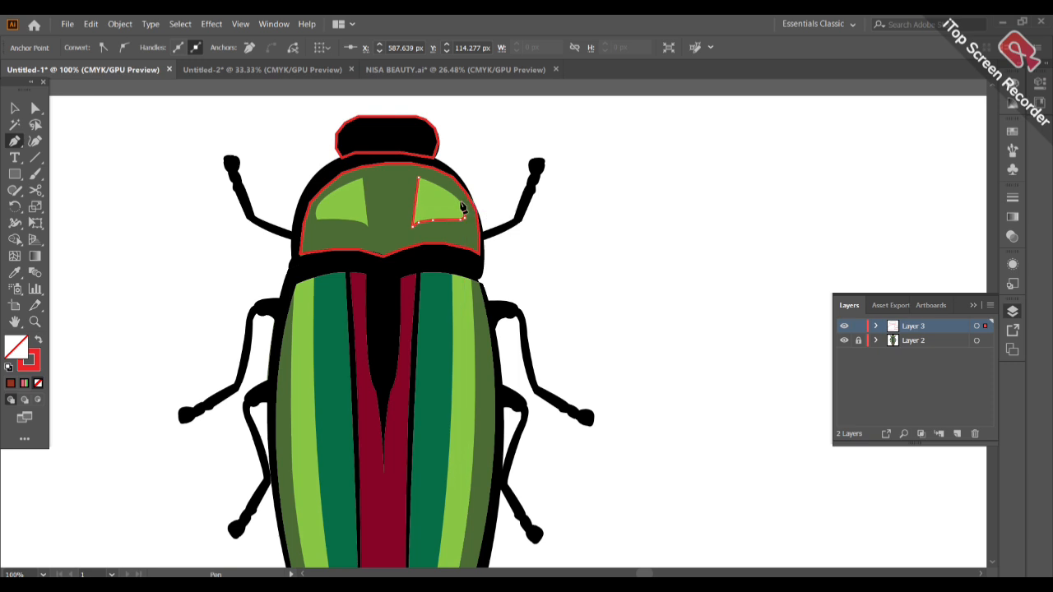
left_click(463, 209)
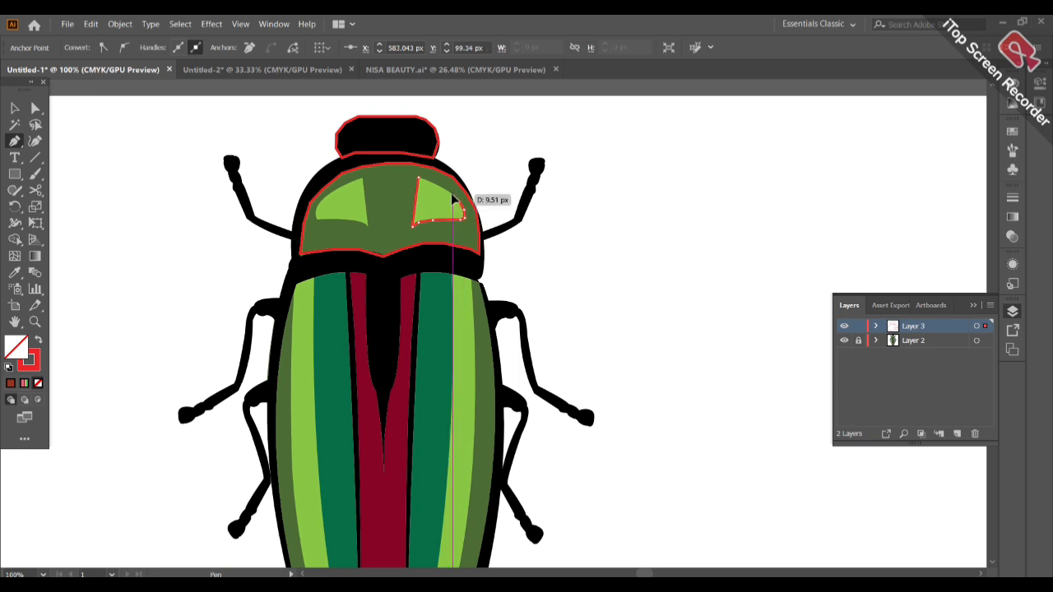
left_click(445, 199)
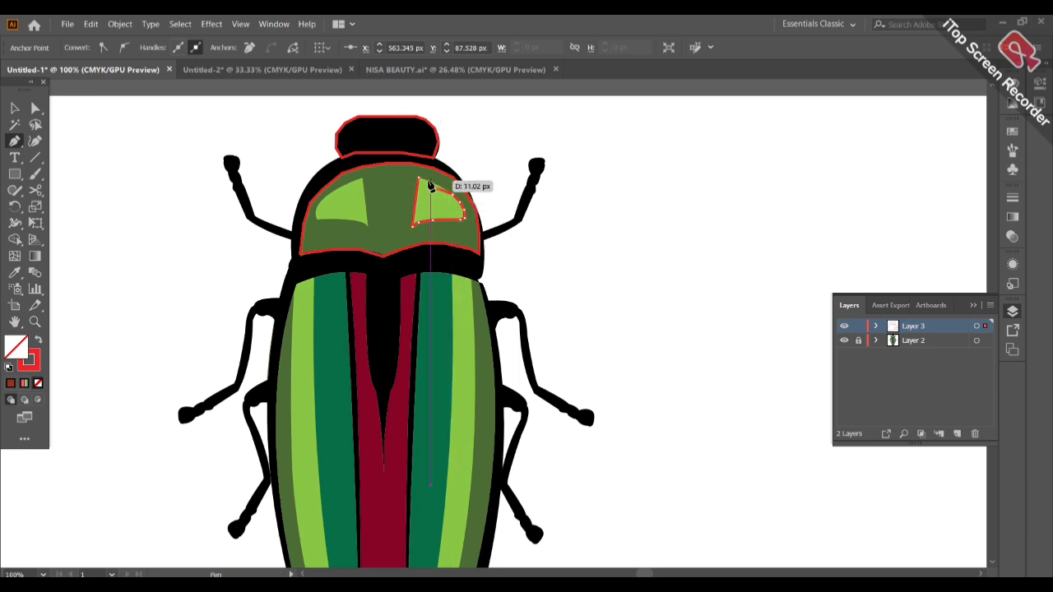
key("ctrl+z")
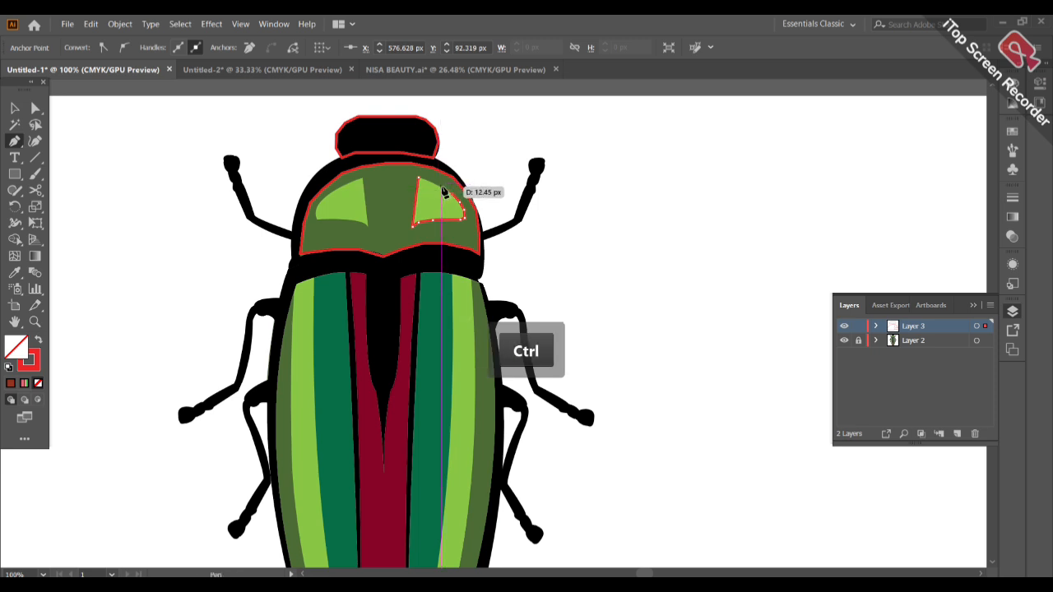
left_click(442, 188)
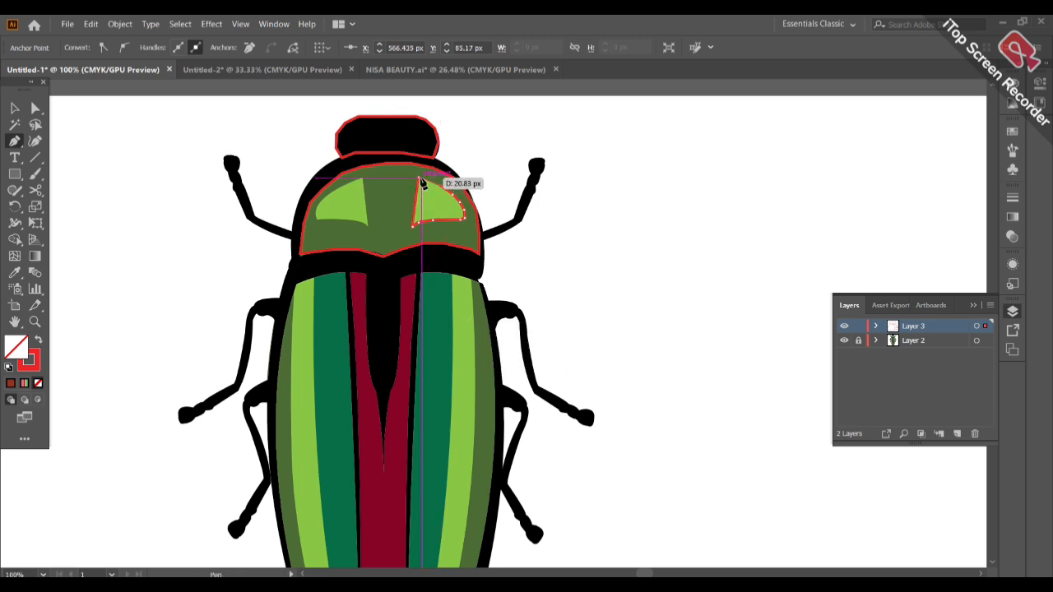
left_click(421, 182)
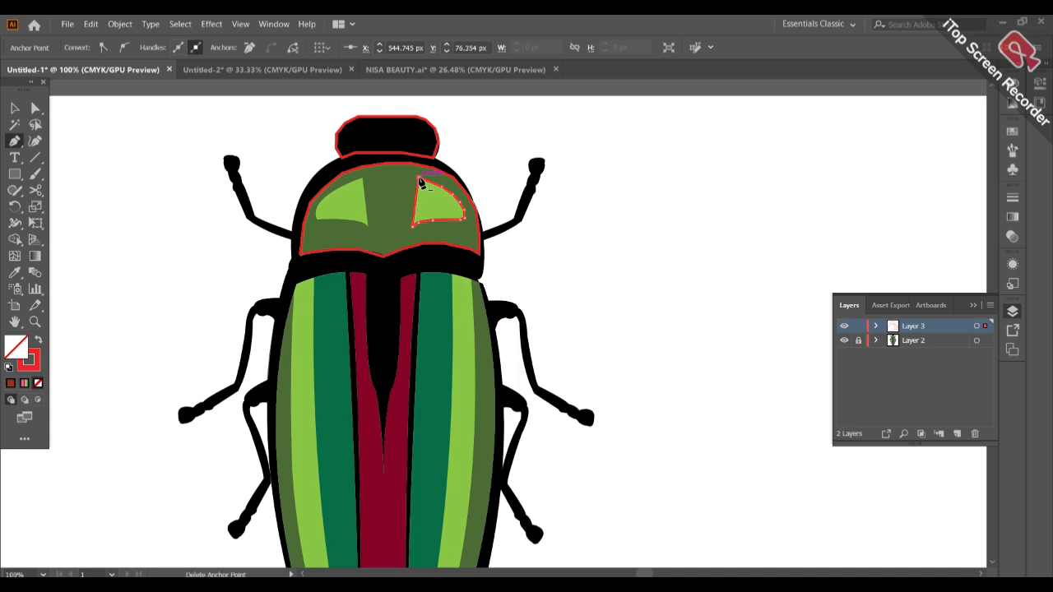
Trace the light green patch on the left of the thorax as a closed Pen path
left_click(362, 180)
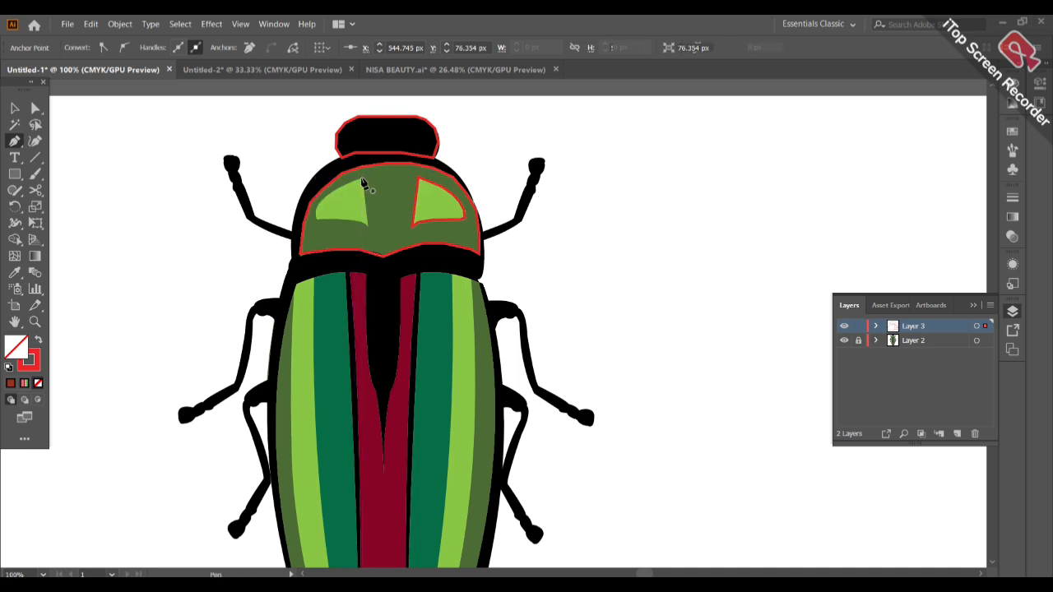
left_click(368, 223)
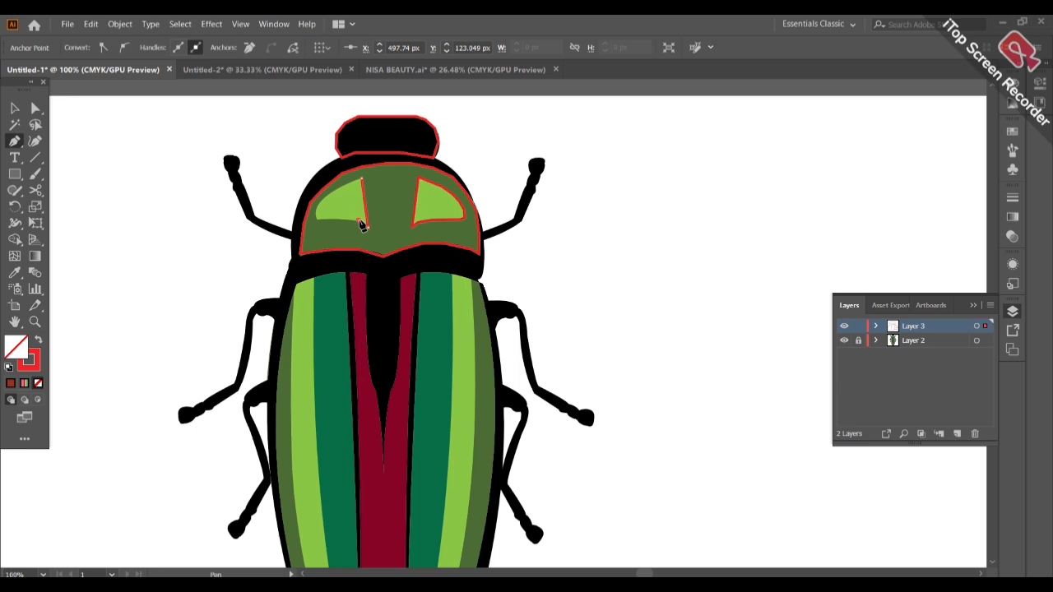
left_click(341, 219)
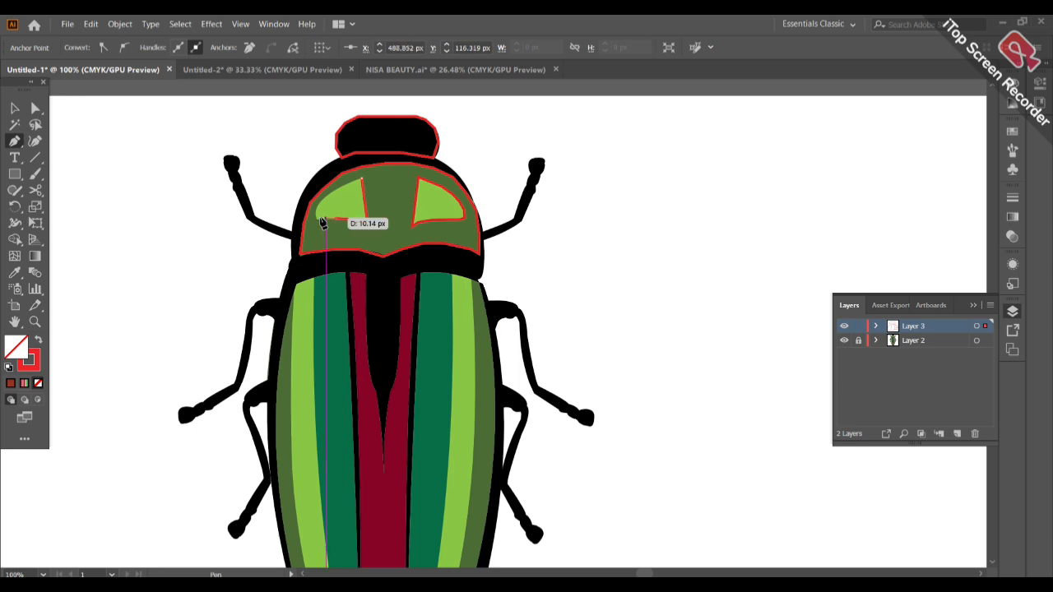
left_click(320, 220)
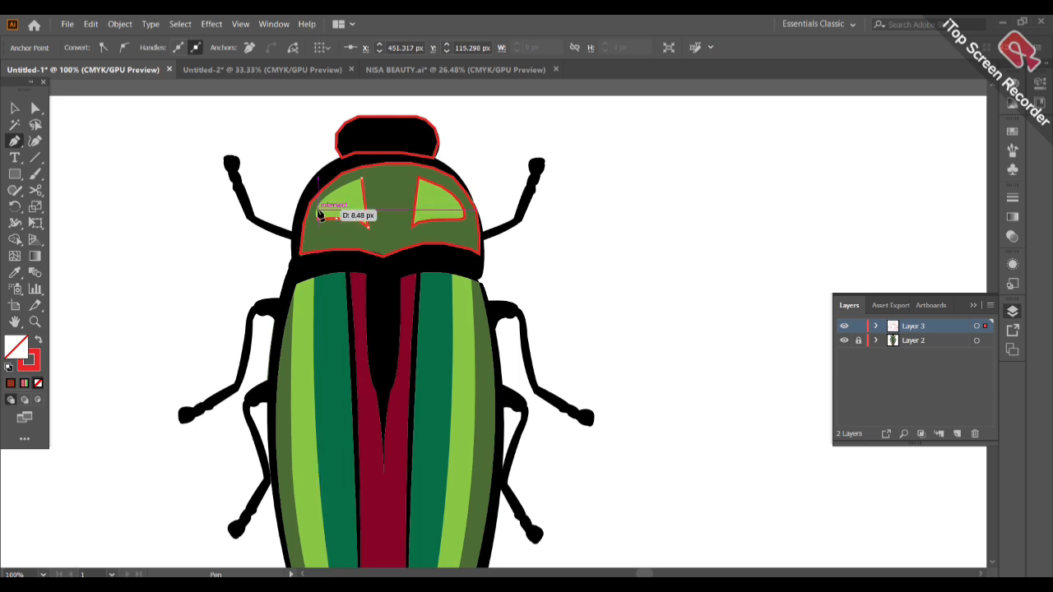
left_click(320, 210)
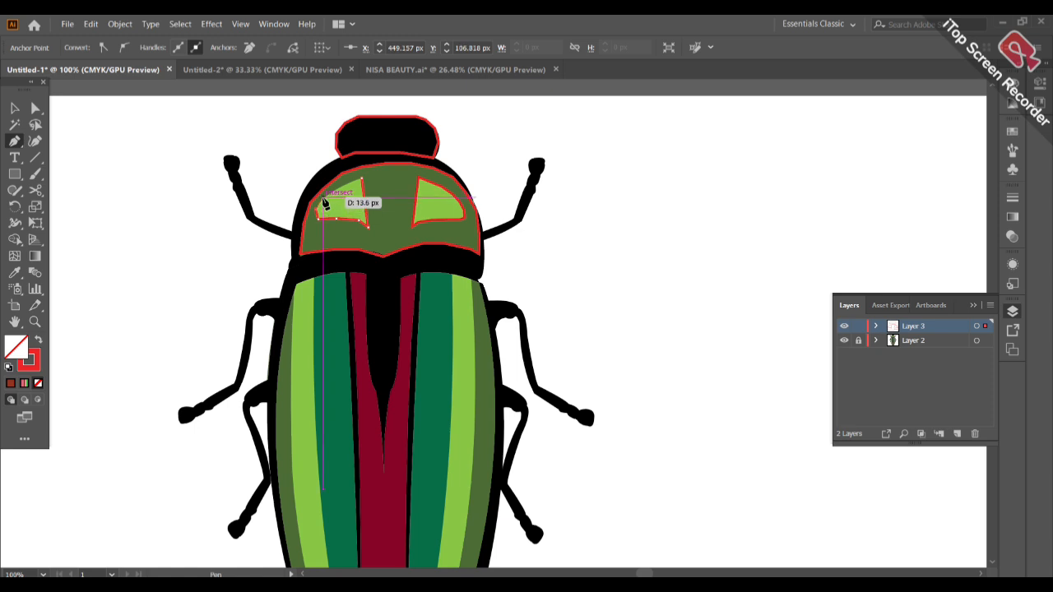
left_click(326, 203)
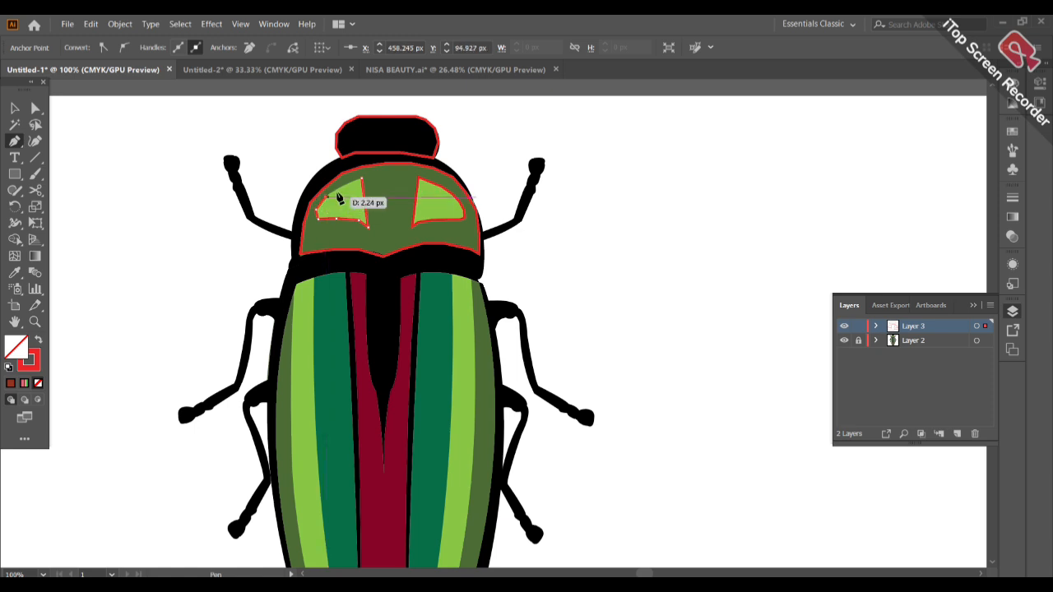
left_click(362, 180)
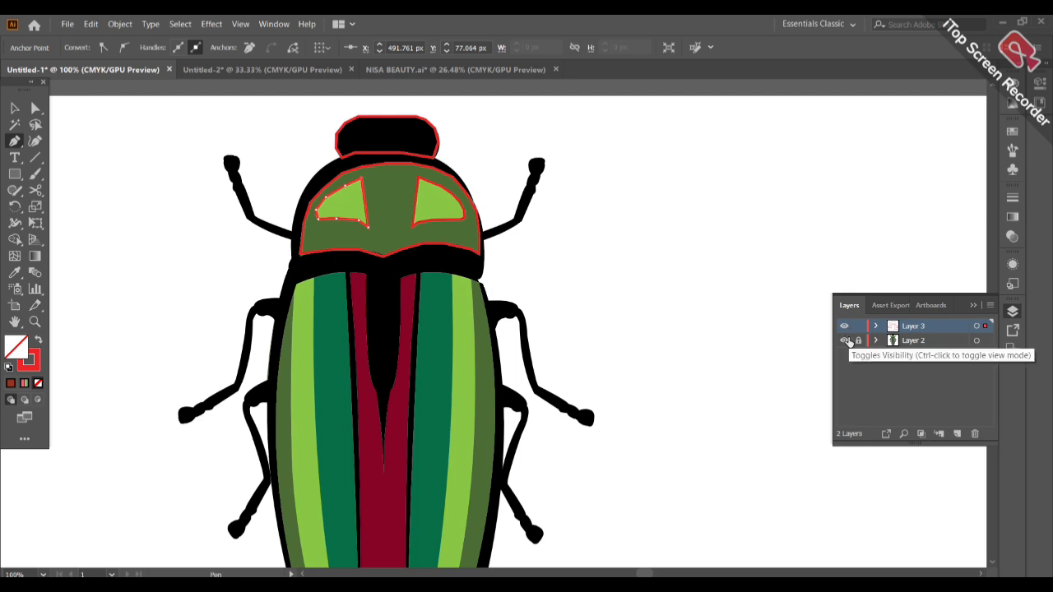
Hide Layer 2 so only the traced outlines show, and deselect the last path
left_click(845, 340)
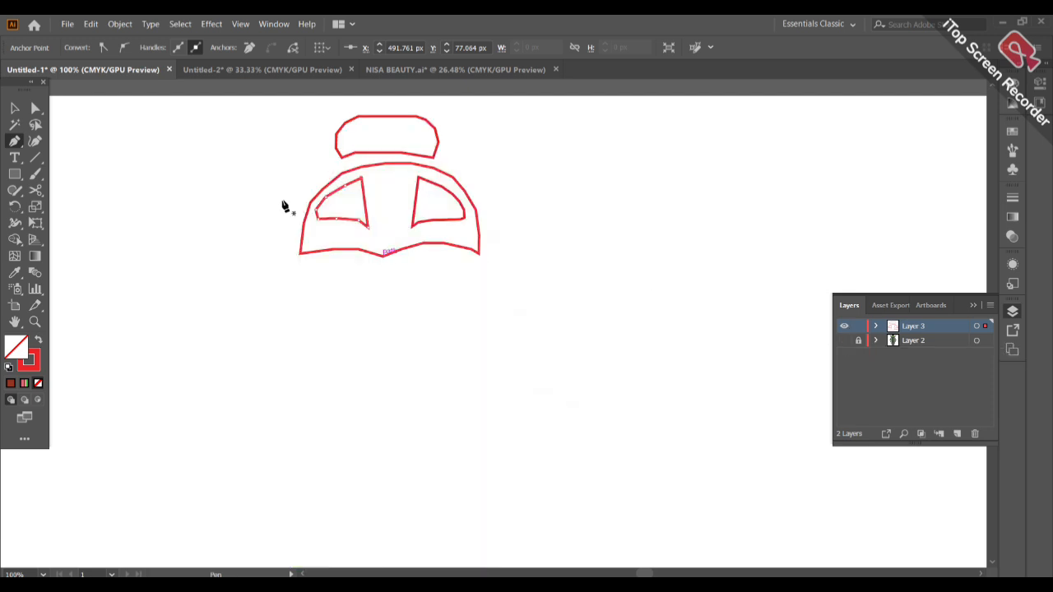
left_click(15, 108)
left_click(206, 212)
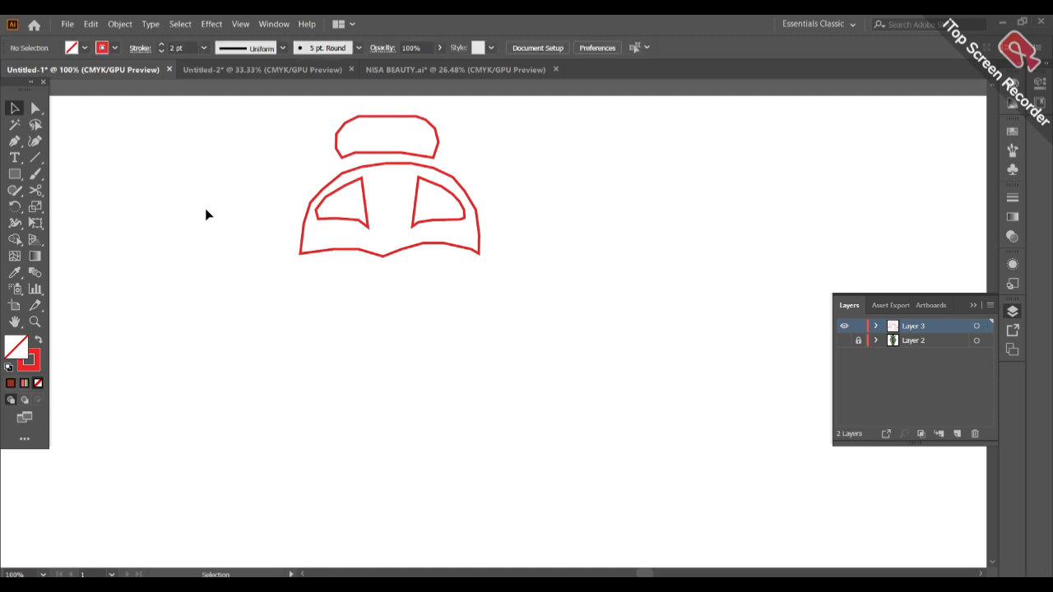
Fill the traced thorax outline with a dark green swatch
left_click(301, 250)
left_click(83, 48)
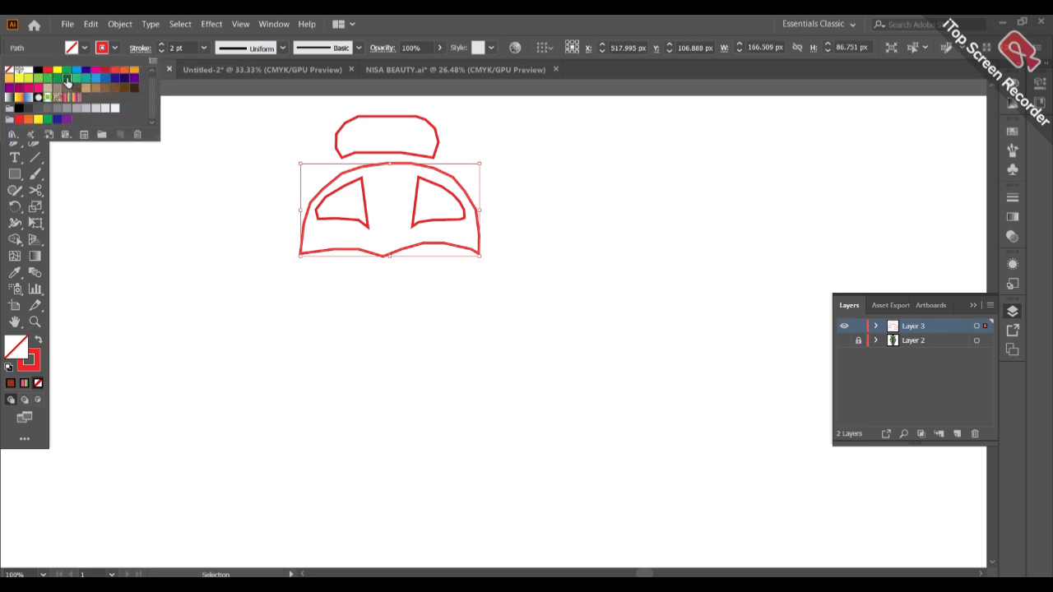
left_click(67, 79)
left_click(237, 208)
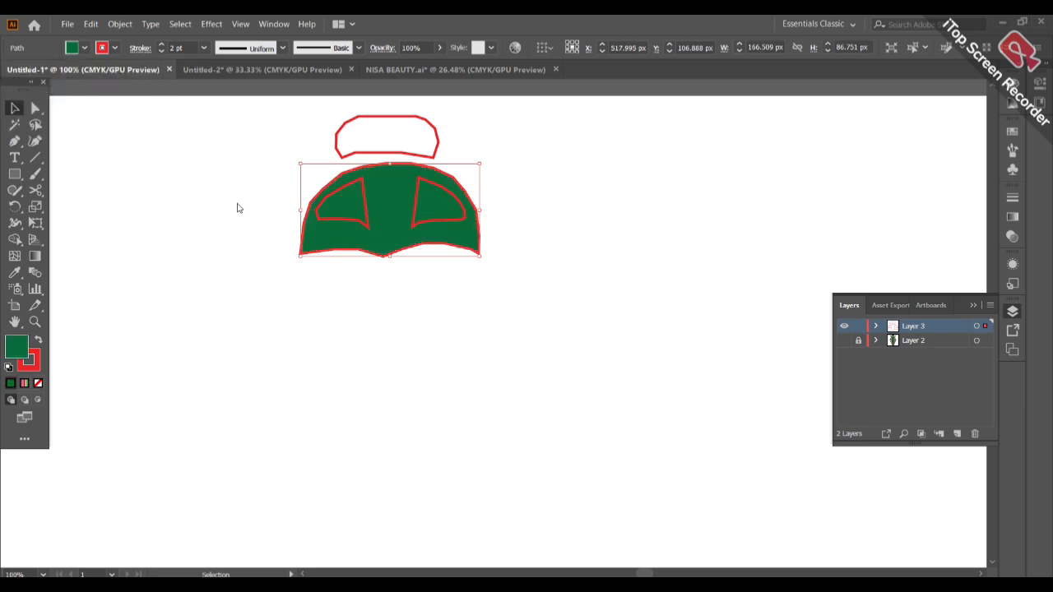
Fill the left patch outline inside the thorax with CMYK Yellow and deselect it
left_click(347, 224)
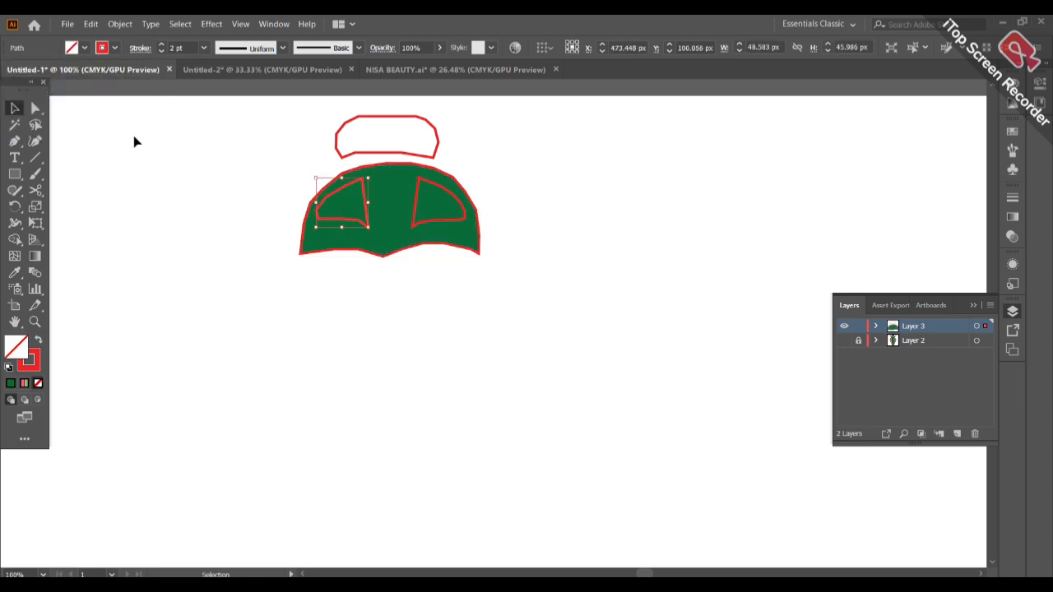
left_click(116, 48)
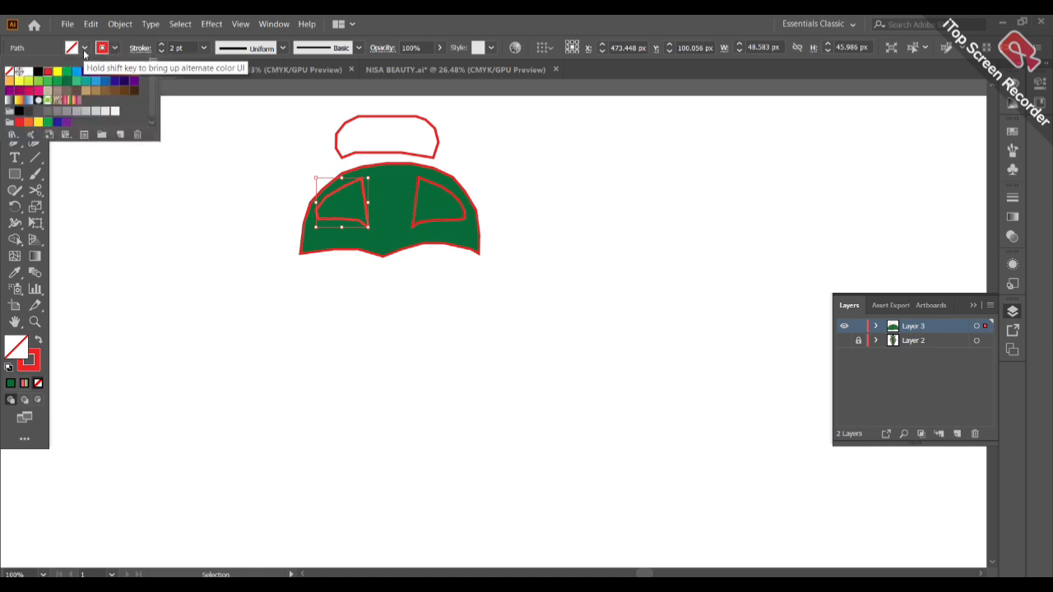
left_click(84, 51)
left_click(84, 51)
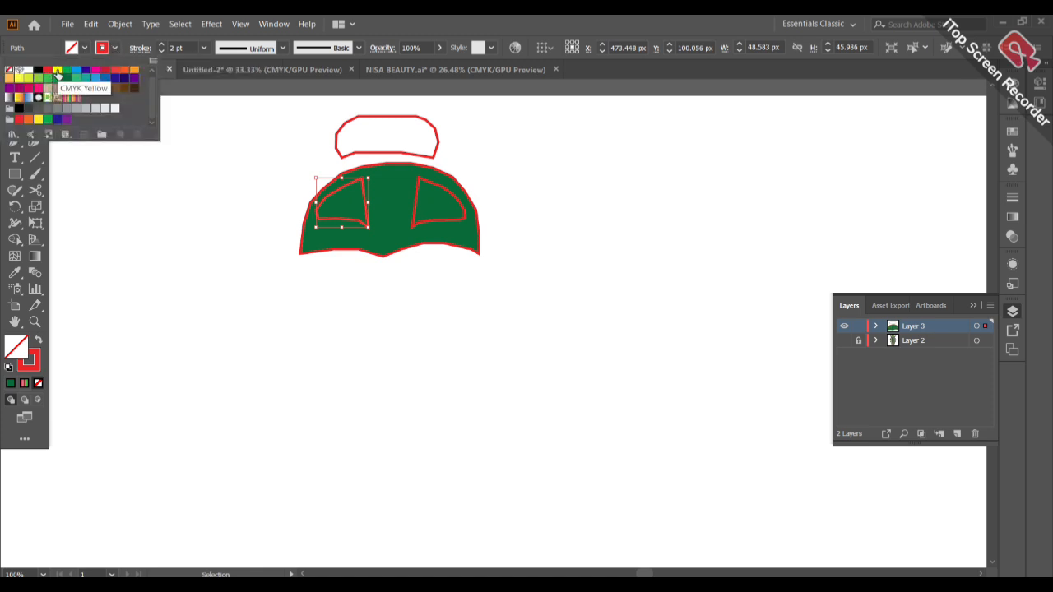
left_click(57, 72)
left_click(211, 221)
left_click(213, 223)
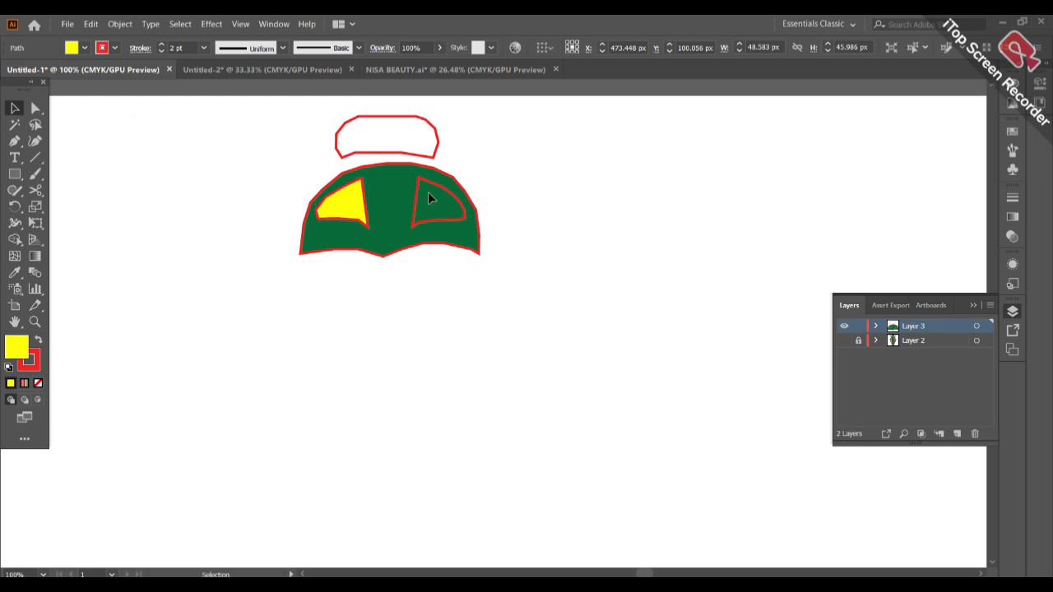
left_click_drag(434, 211, 414, 223)
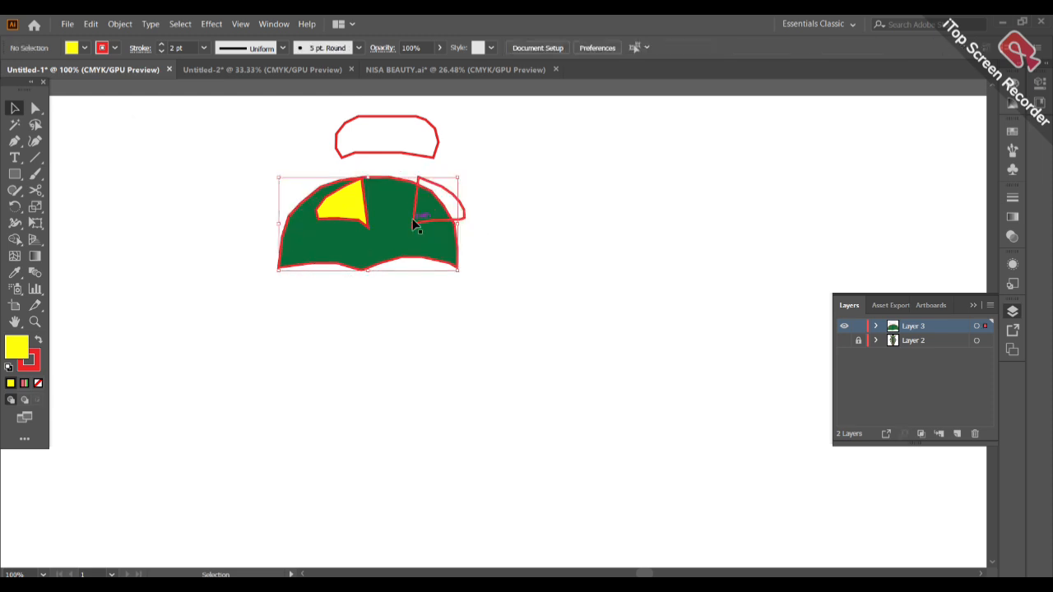
left_click(419, 228, "ctrl")
key("ctrl")
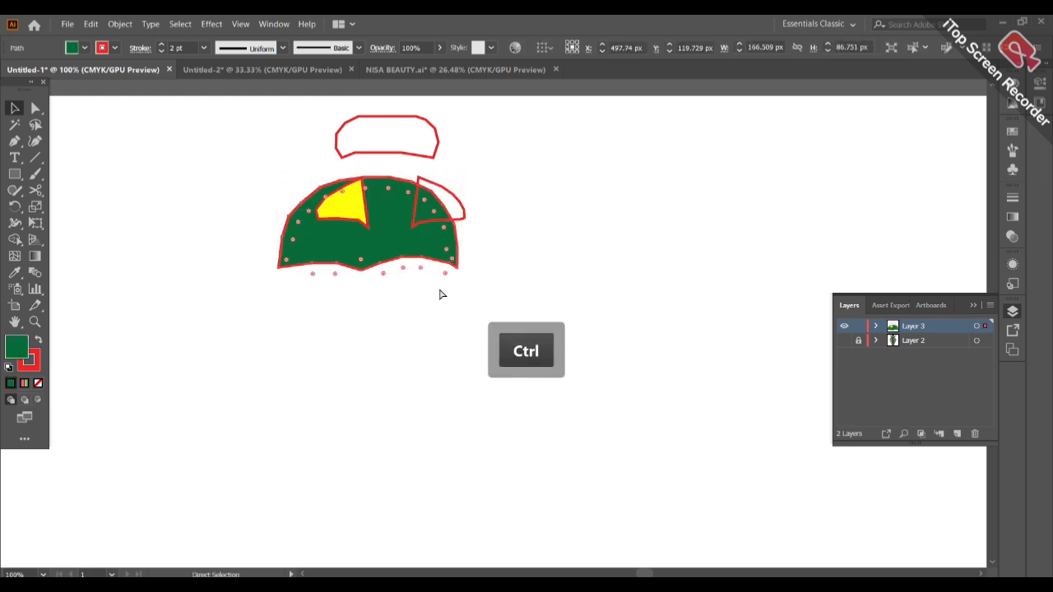
key("ctrl+z")
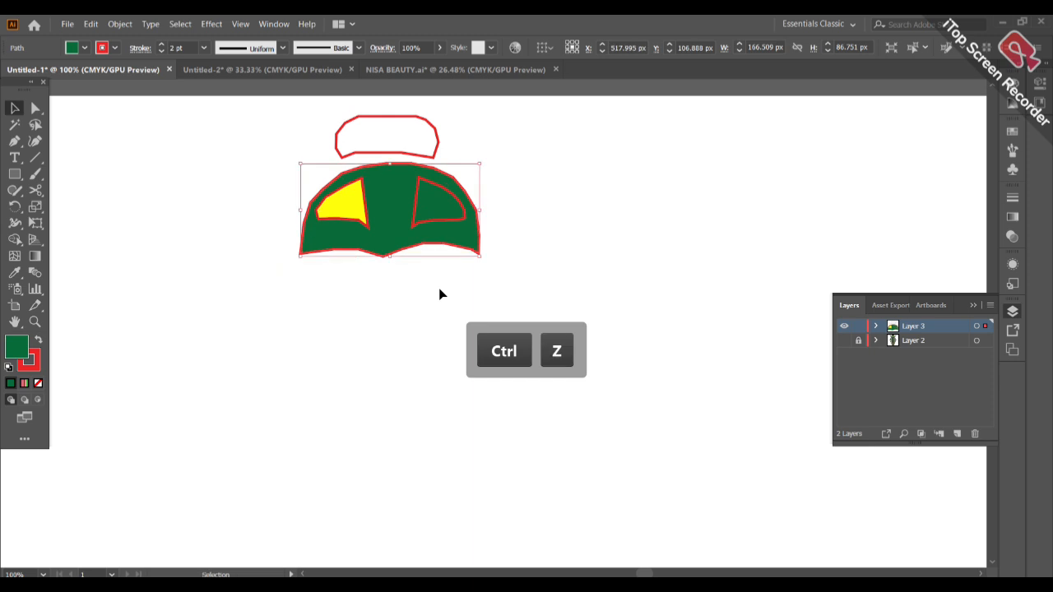
Fill the traced head outline above the thorax with the black swatch and deselect it
left_click(416, 230)
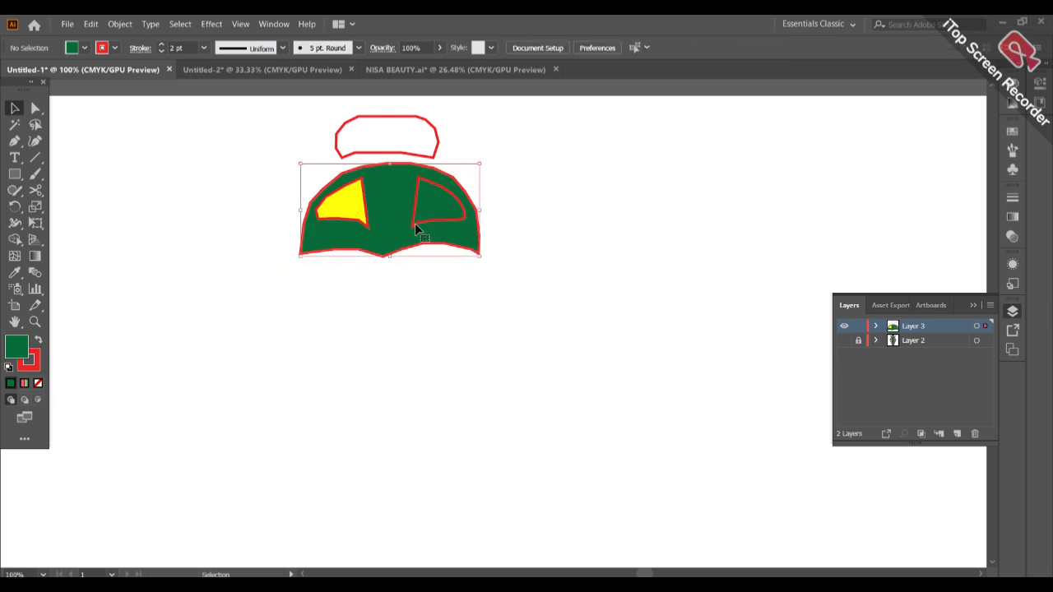
left_click(339, 145)
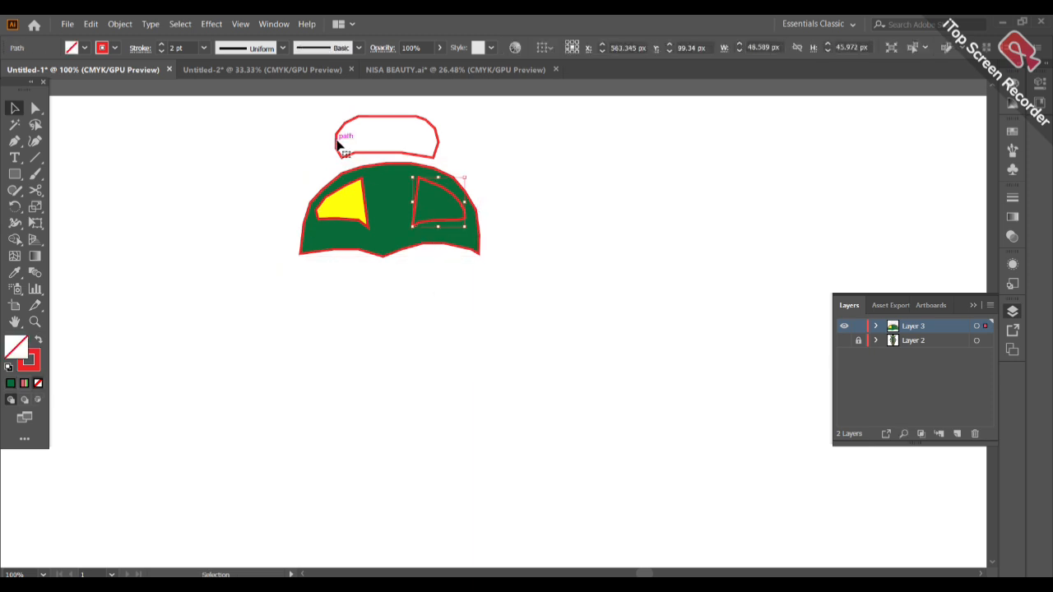
left_click(86, 47)
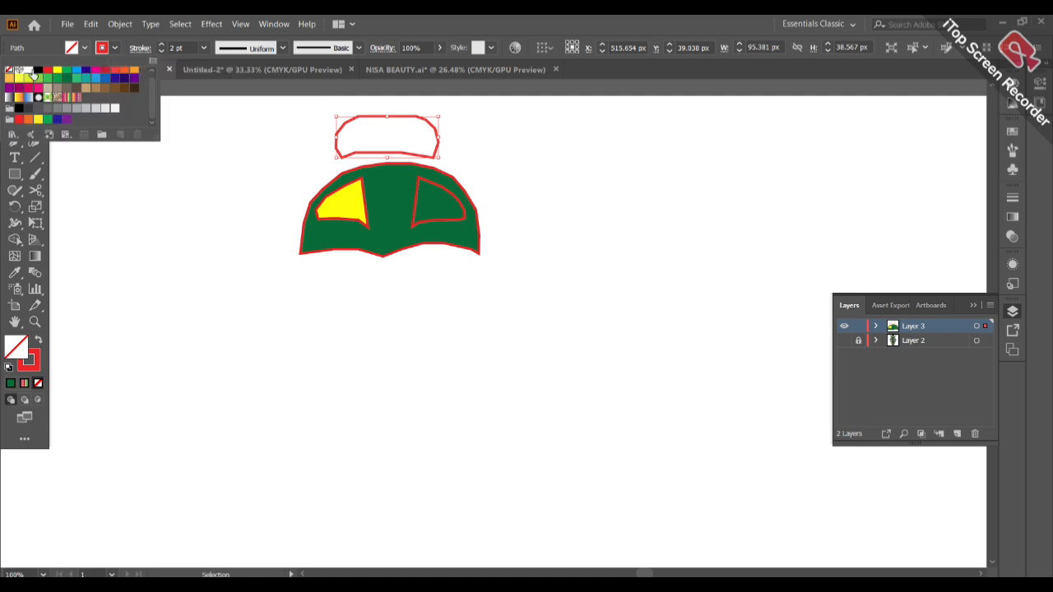
left_click(36, 72)
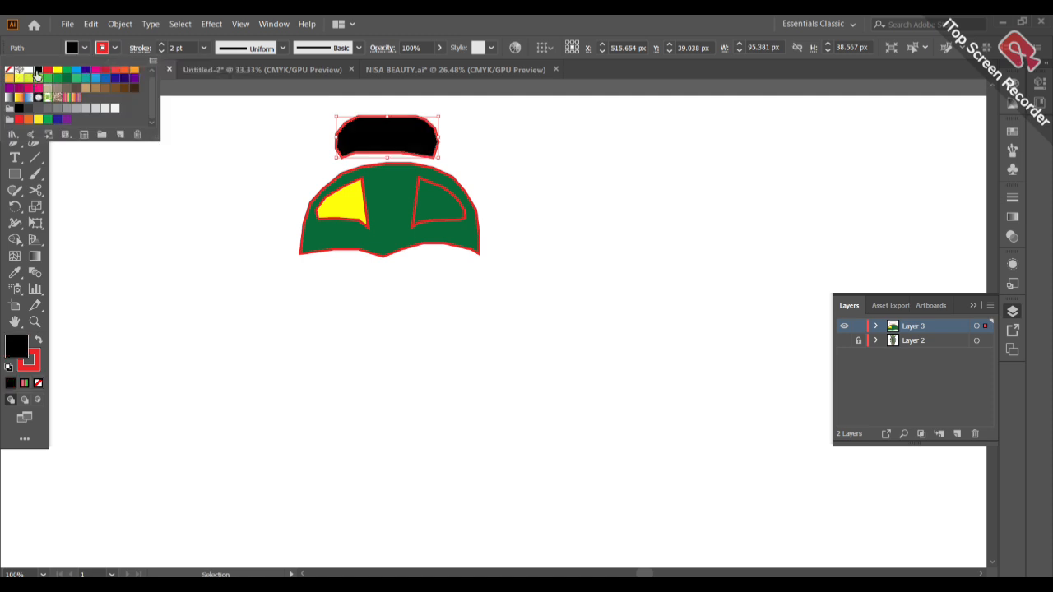
left_click(198, 212)
left_click(198, 212)
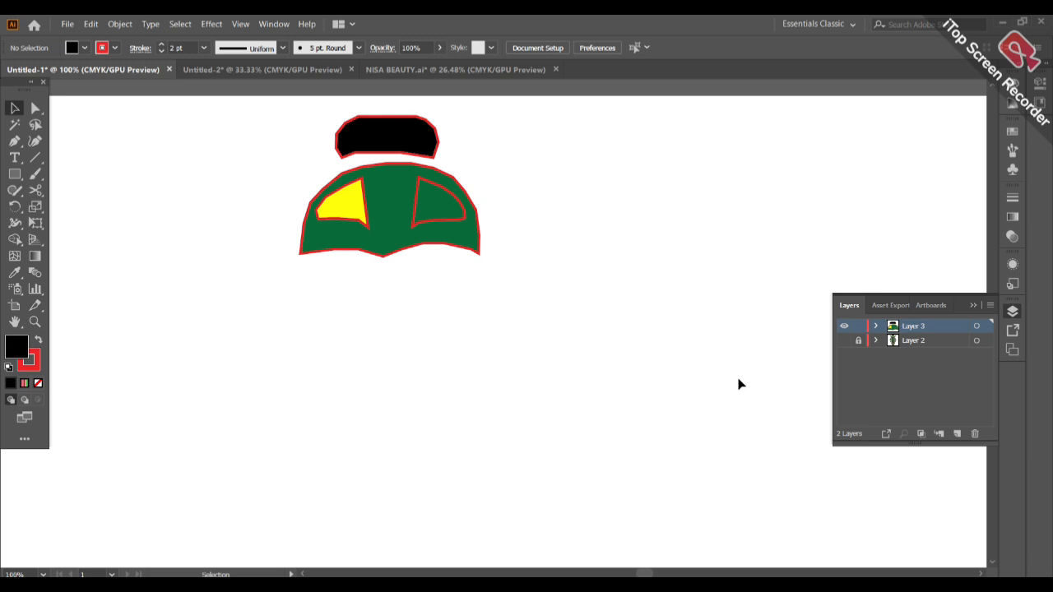
Make Layer 2 with the original beetle visible again and collapse the layer list to review the whole artwork
left_click(844, 341)
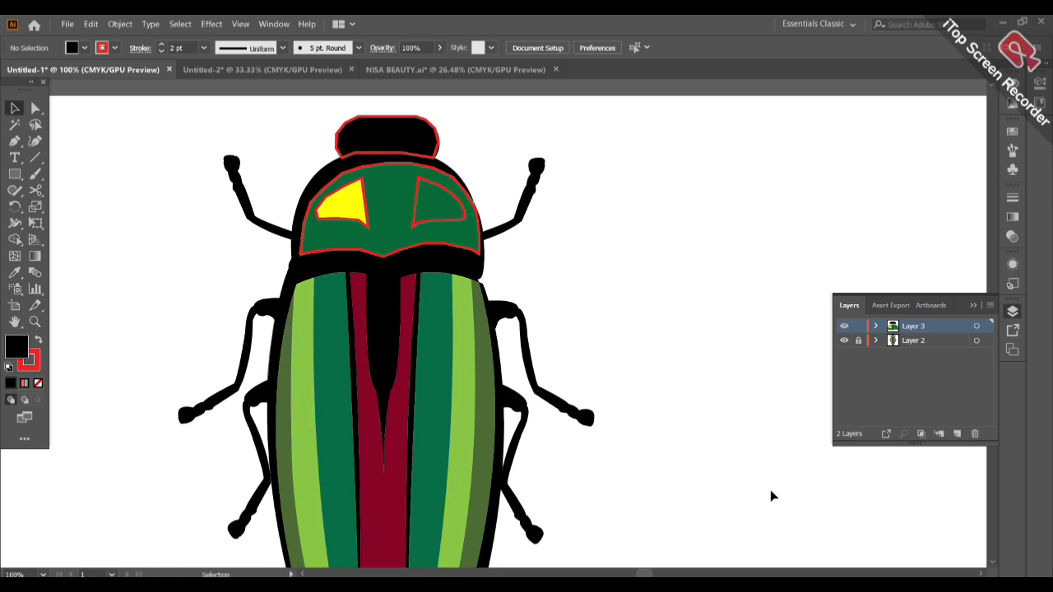
key("ctrl+minus")
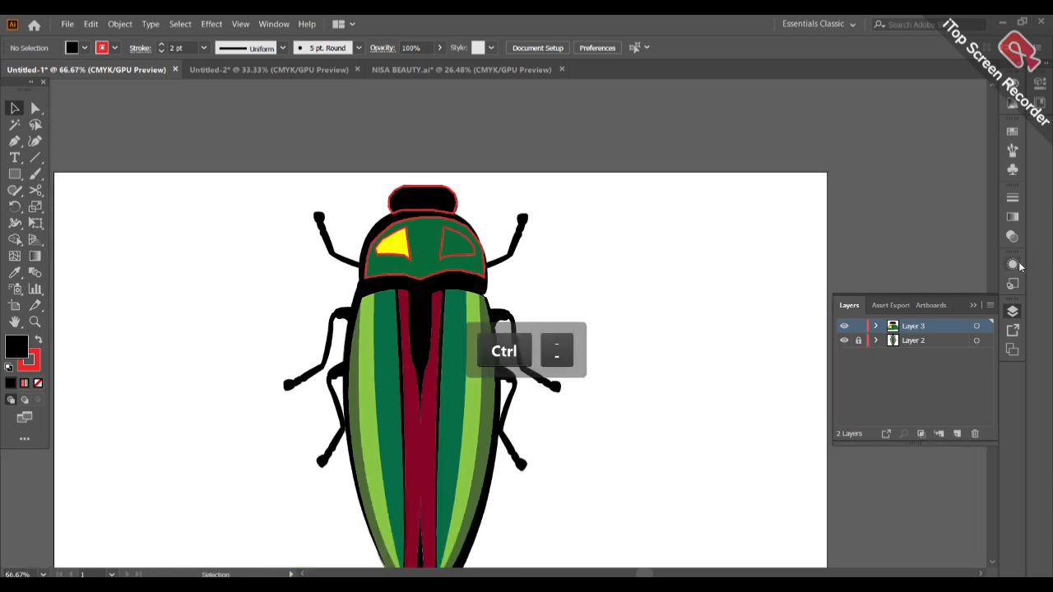
left_click(973, 305)
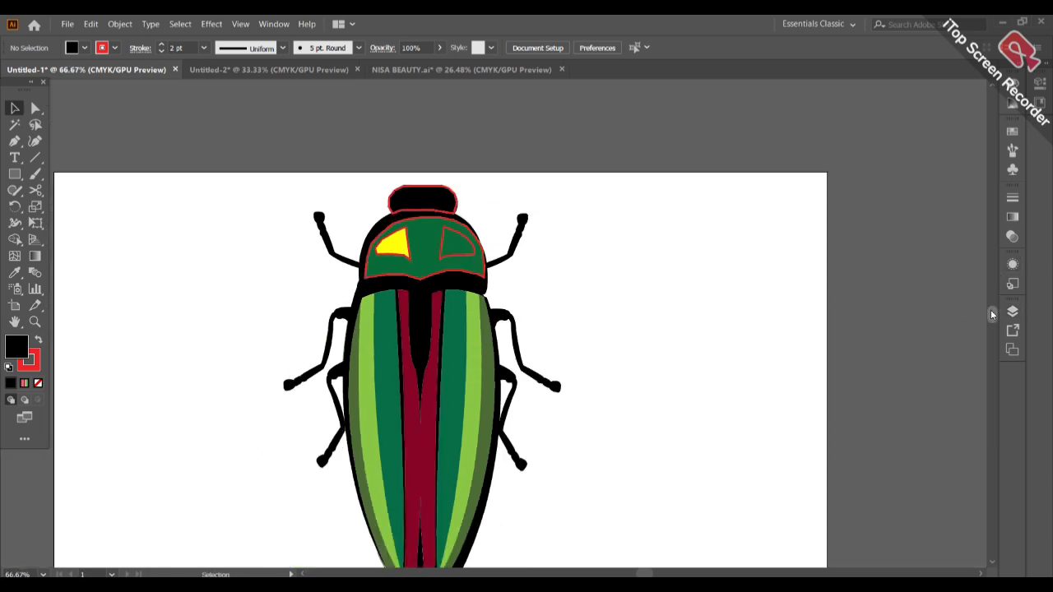
scroll(993, 315, "down", 3)
scroll(994, 316, "up", 2)
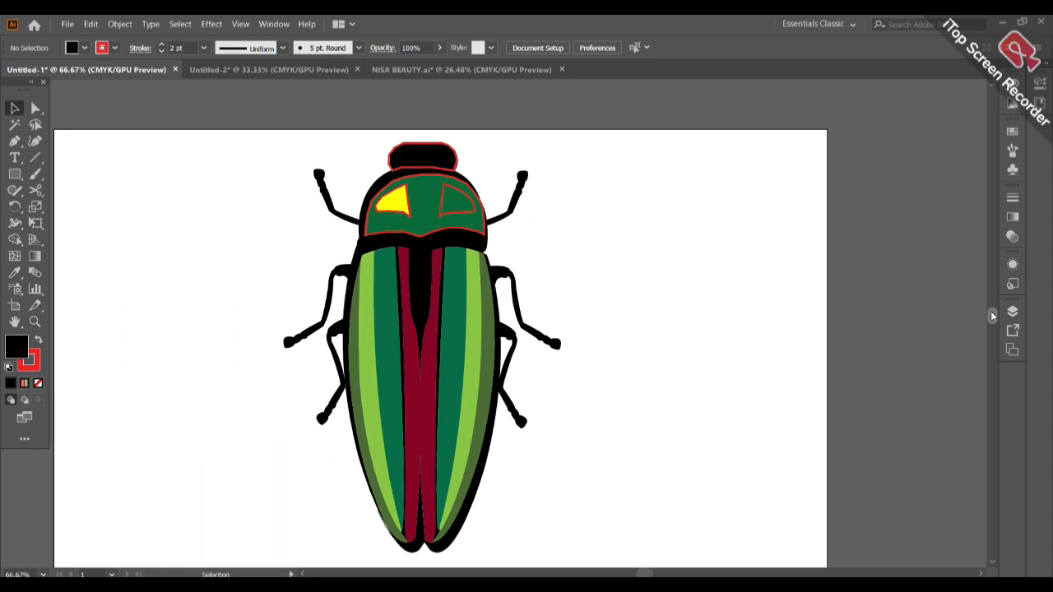